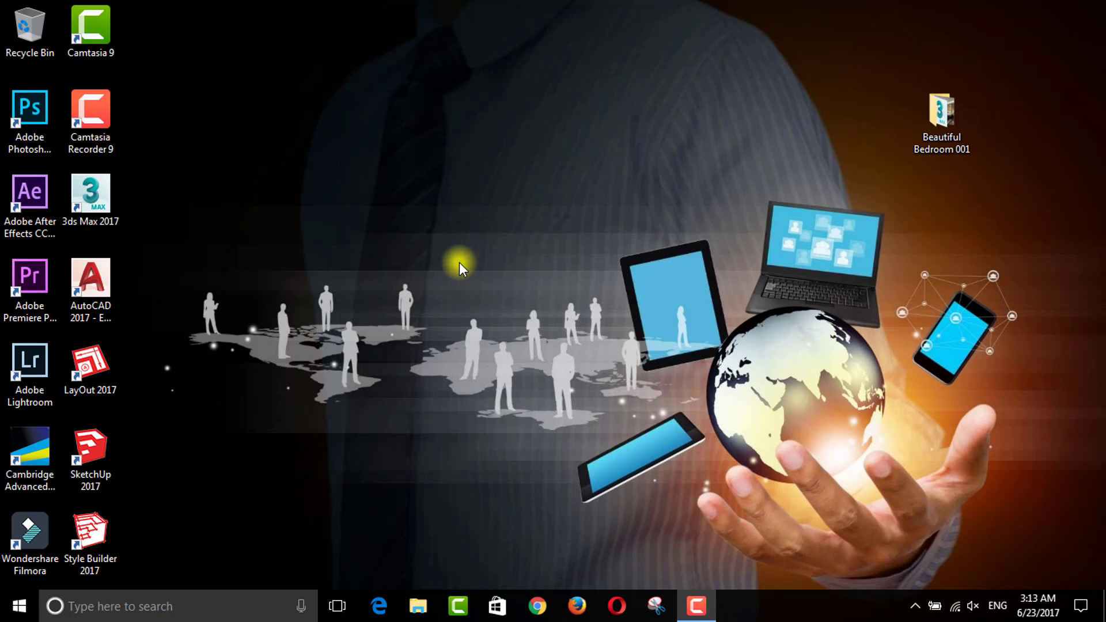
- Open the Beautiful Bedroom 001 folder from the desktop
right_click(339, 160)
click(398, 207)
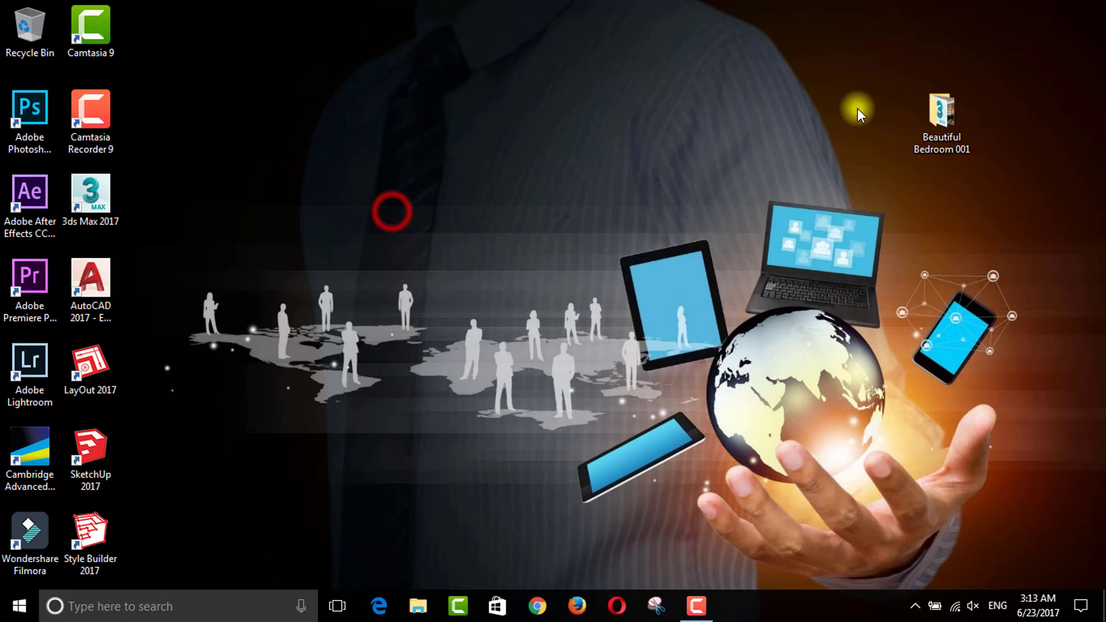
double_click(946, 115)
- Preview the reference JPG in Photos, then launch the Beautiful Bedroom 001 .max scene
click(224, 137)
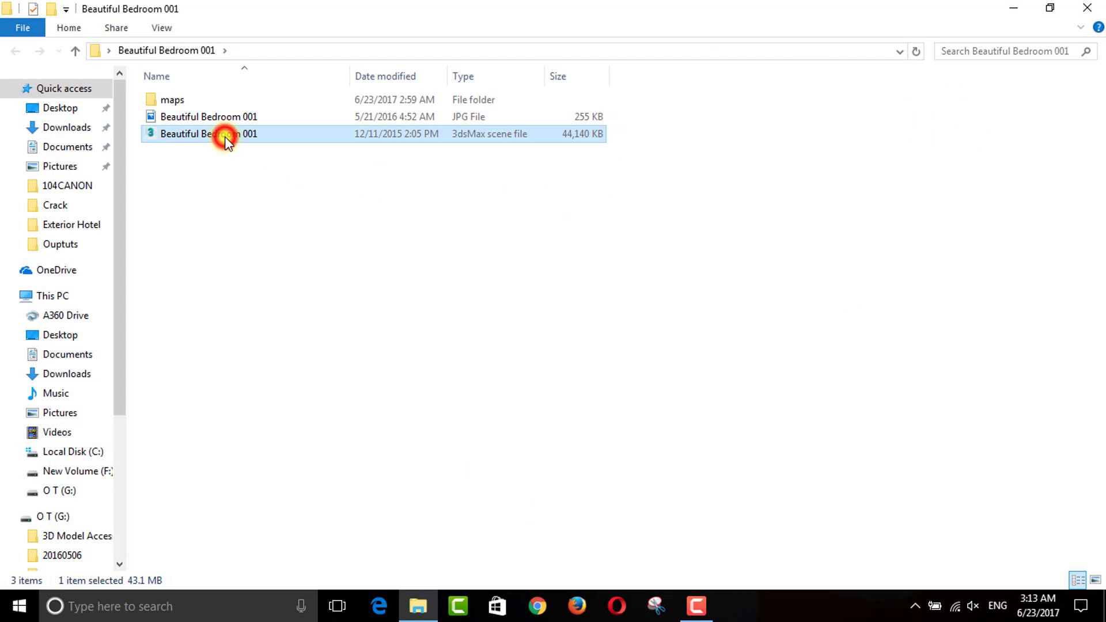
double_click(214, 114)
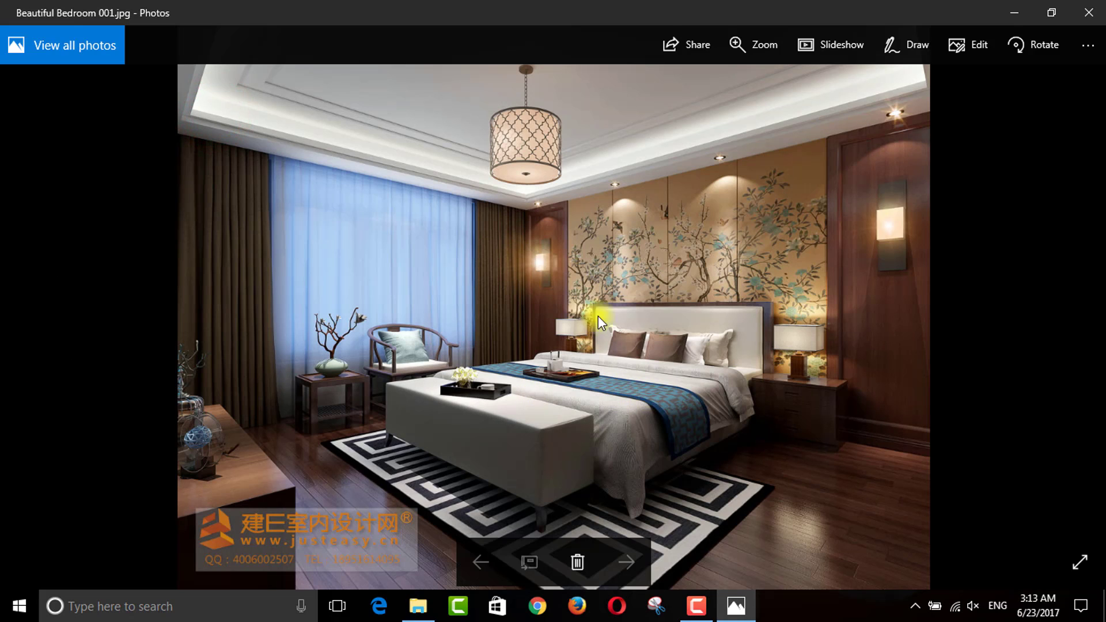
click(1090, 8)
double_click(210, 134)
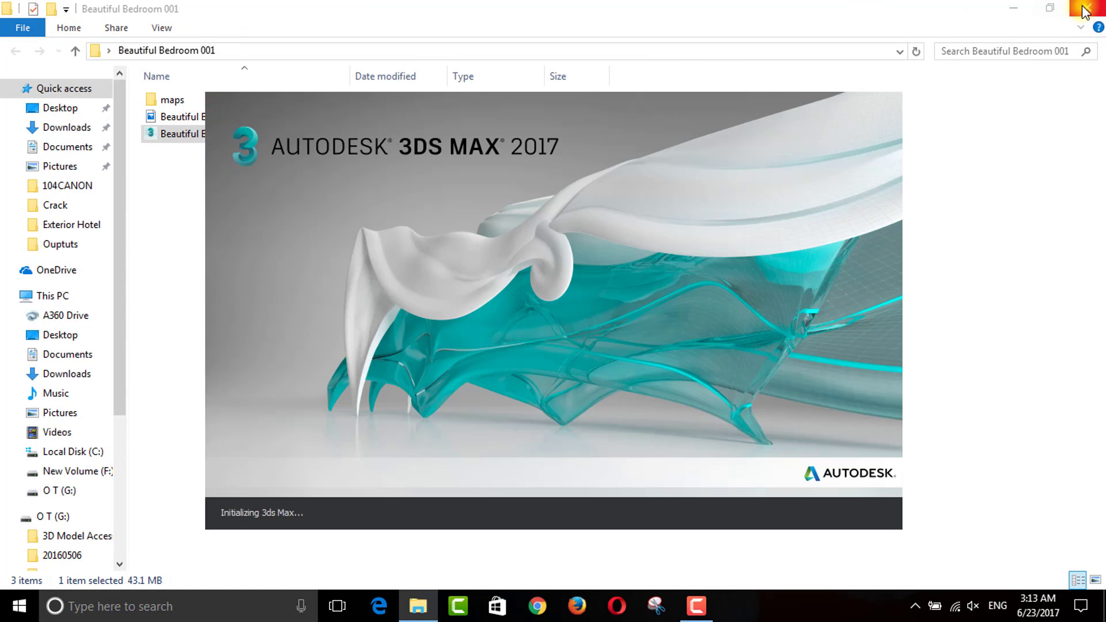
- Minimize File Explorer and wait for the Gamma & LUT Settings Mismatch prompt
click(1014, 8)
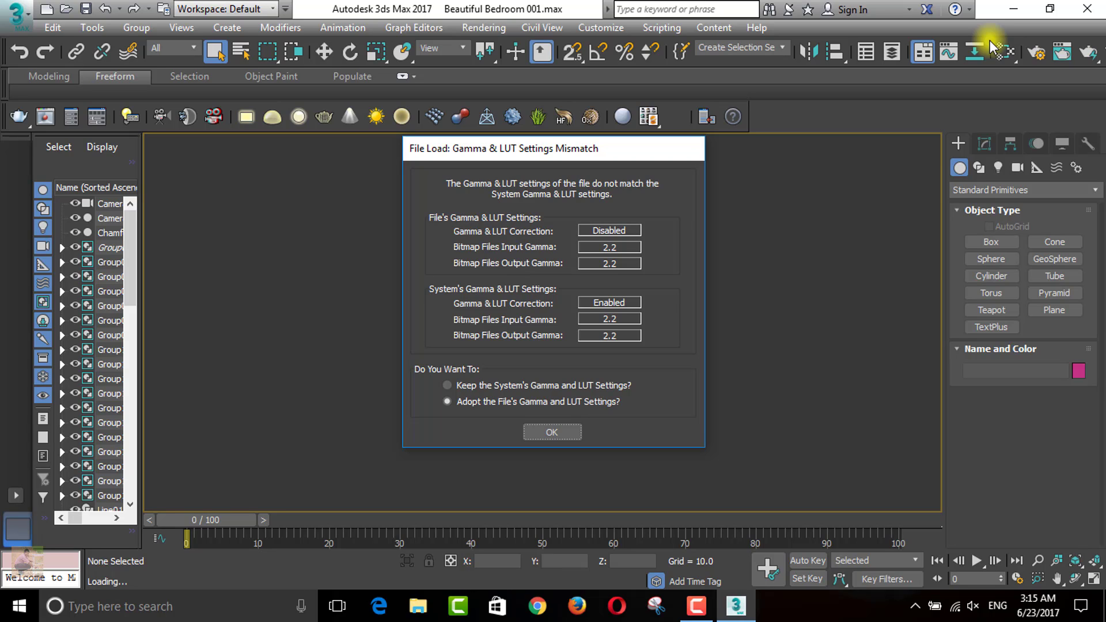
- Adopt the file's gamma/LUT, accept V-Ray updates, and add the Beautiful Bedroom 001 maps path
click(552, 432)
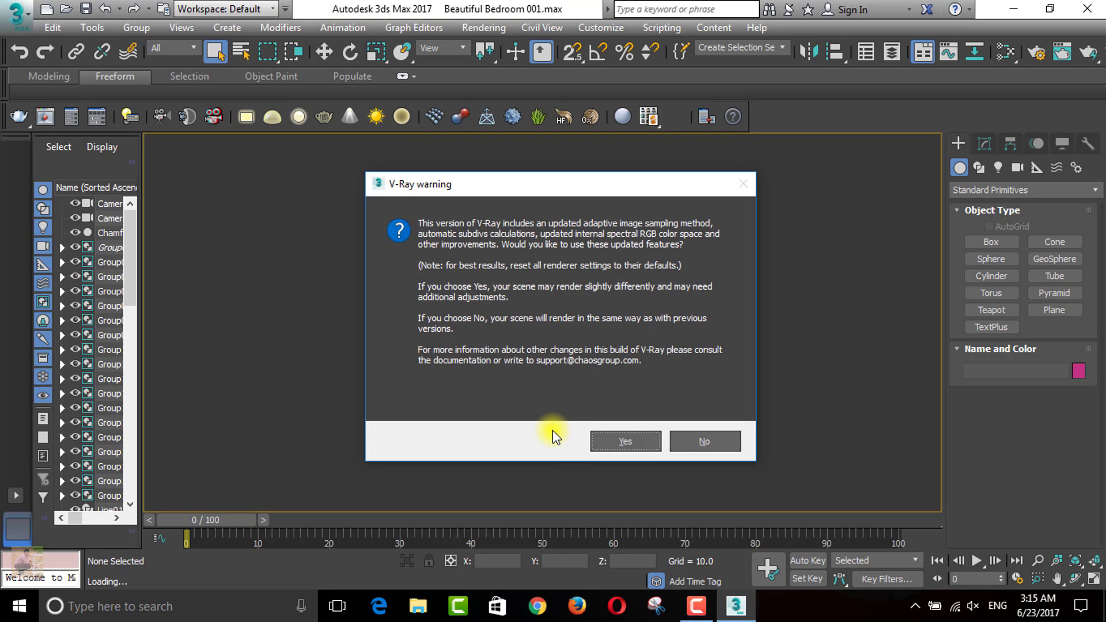
click(617, 442)
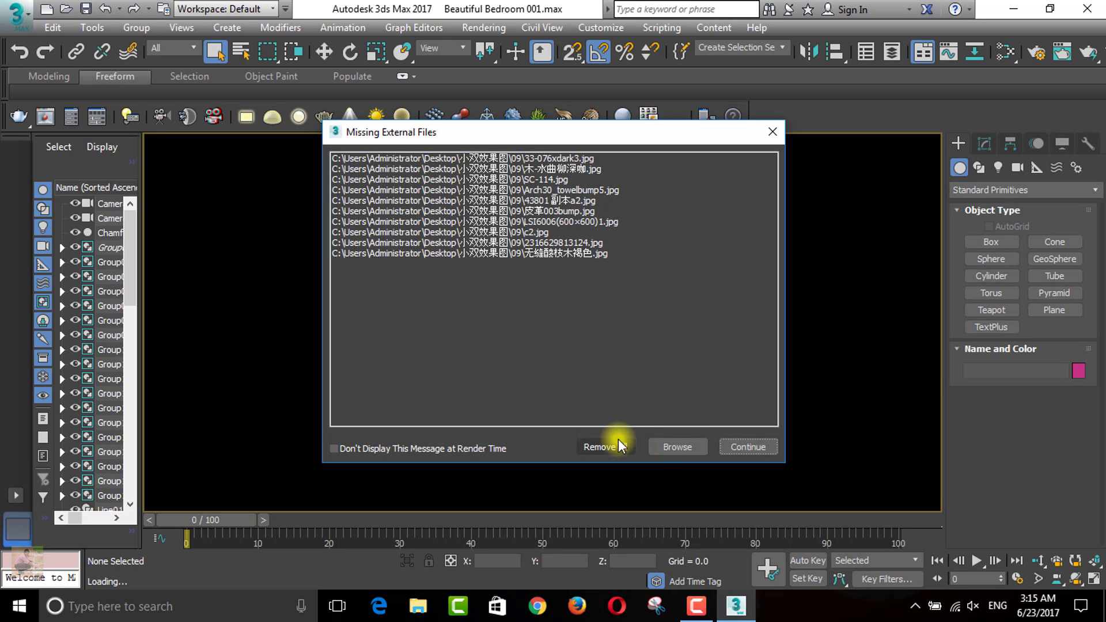
click(691, 447)
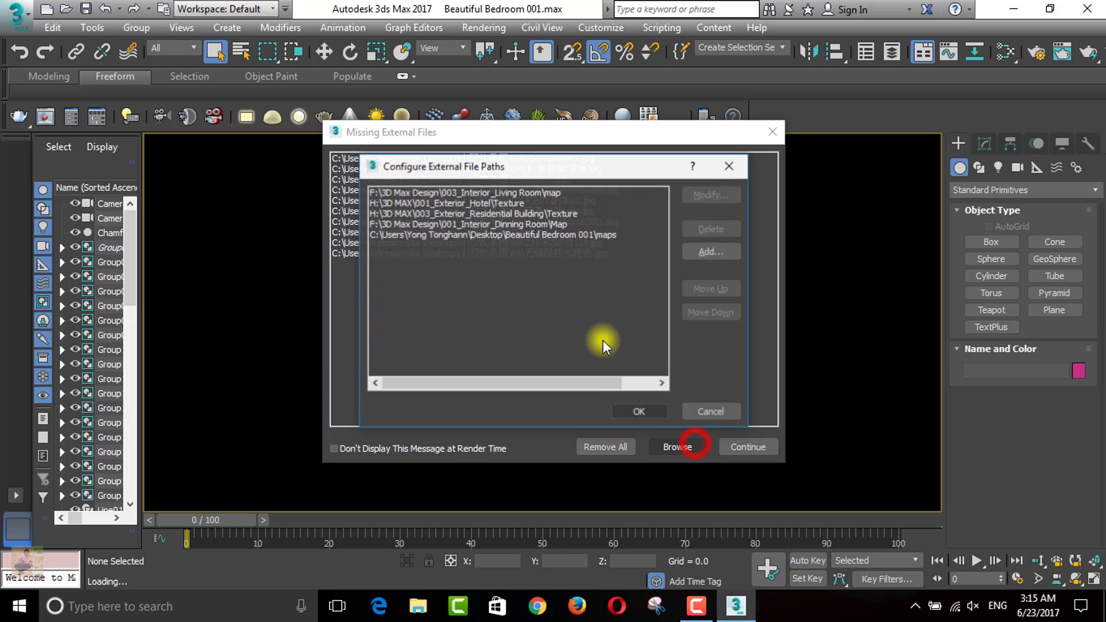
click(696, 252)
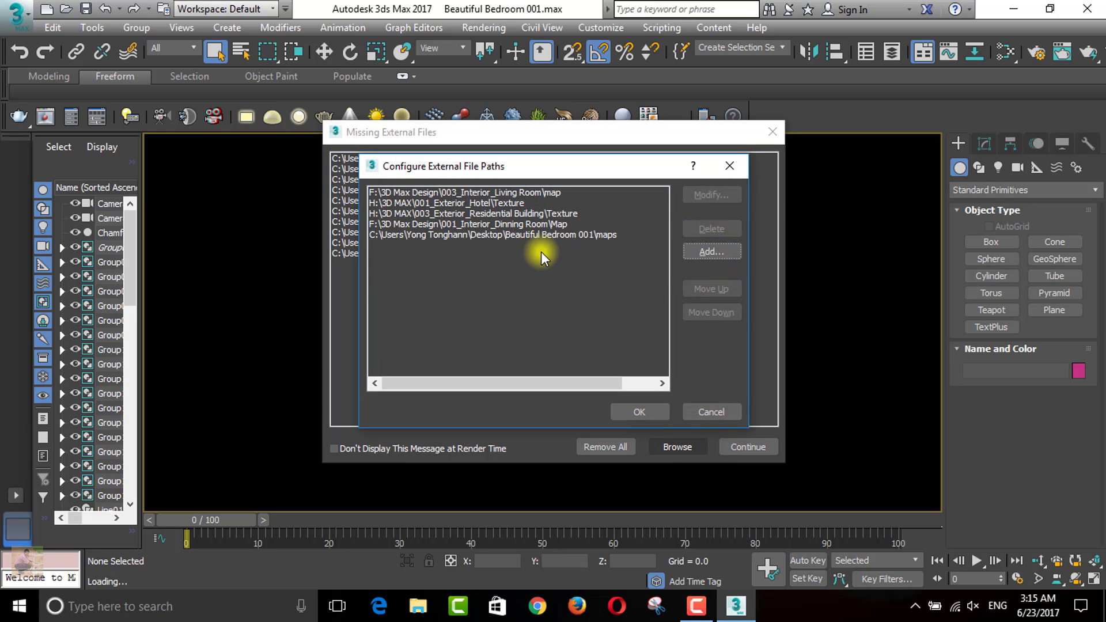
click(542, 234)
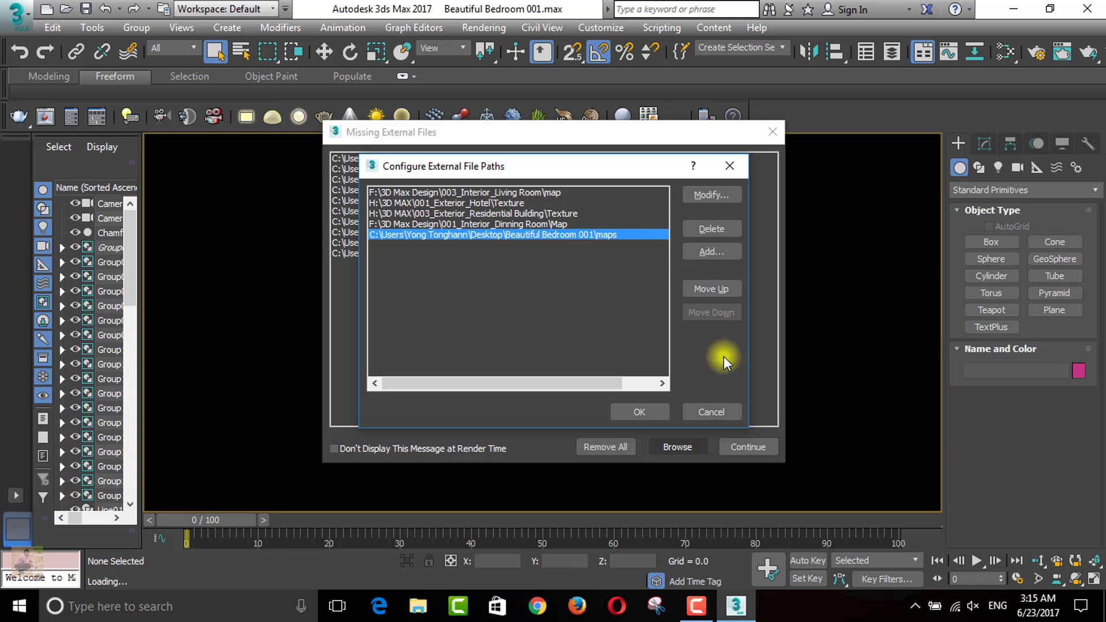
click(642, 413)
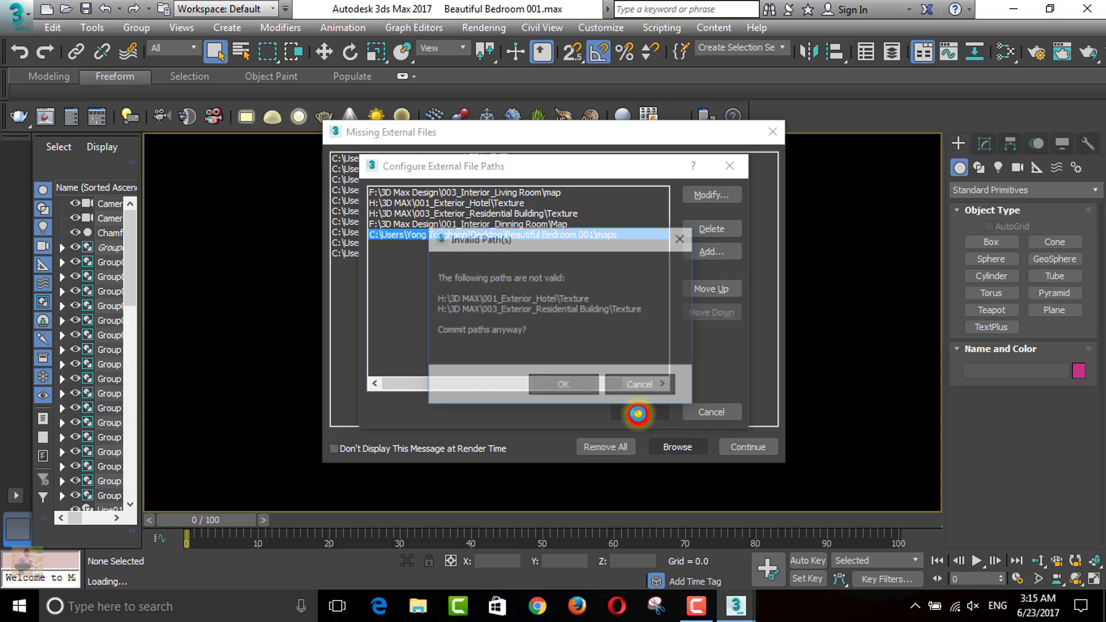
click(570, 389)
click(753, 441)
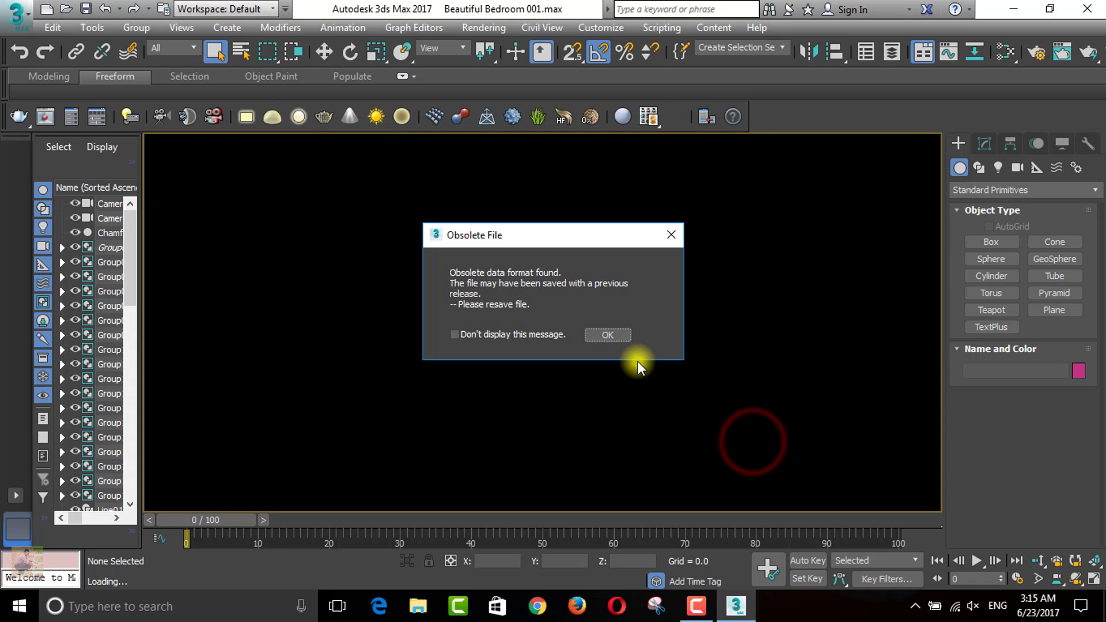
click(513, 334)
- Dismiss the obsolete file warning and switch the Render Setup renderer to Scanline
click(606, 333)
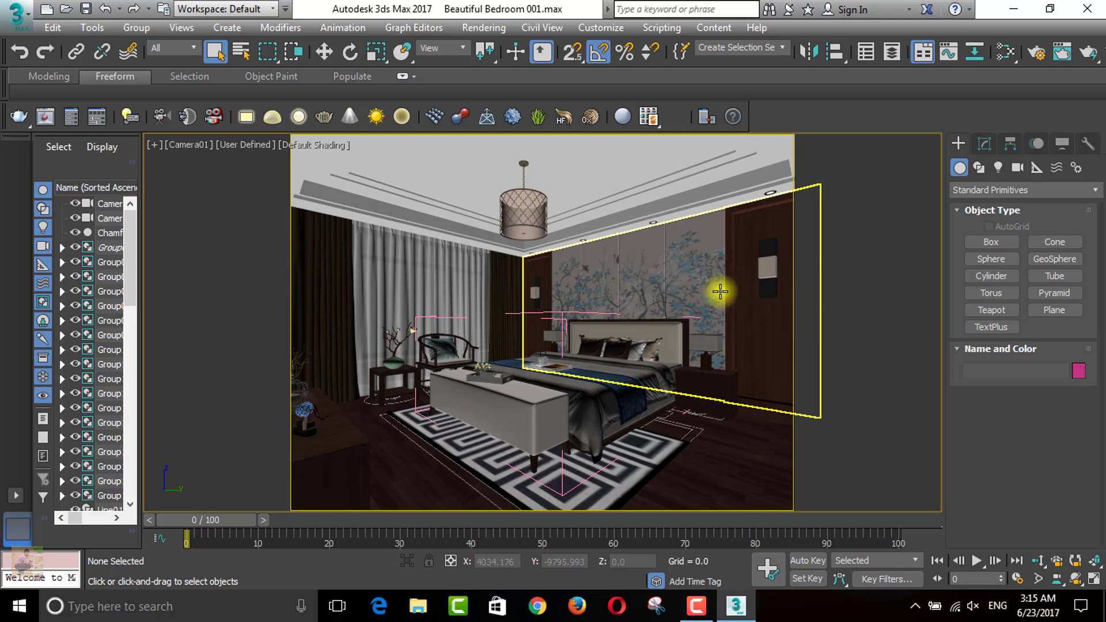
click(484, 28)
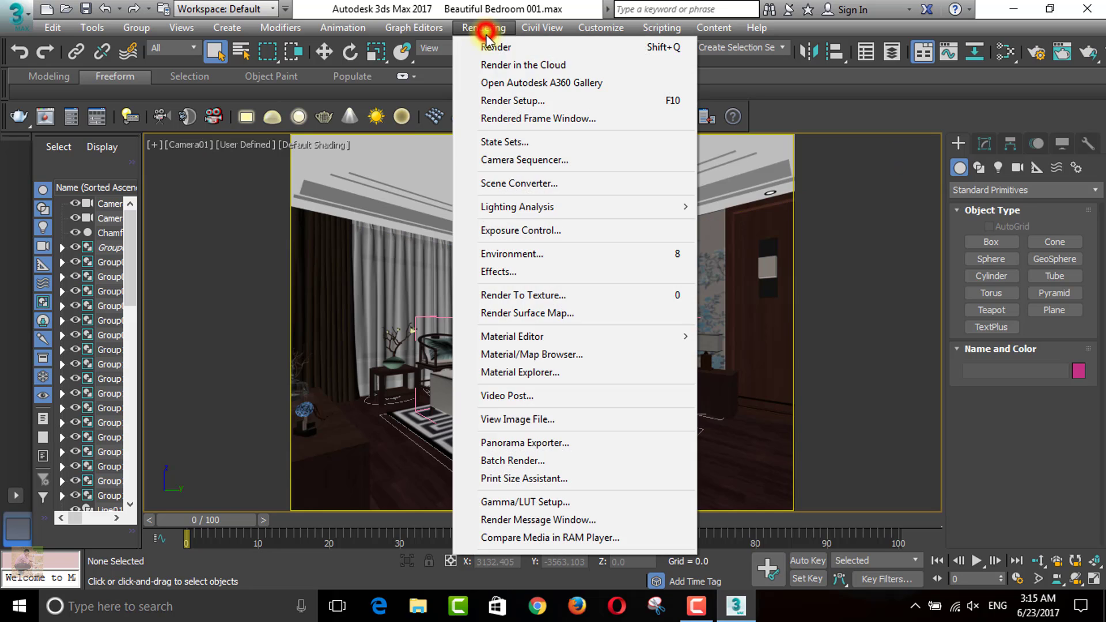
click(522, 98)
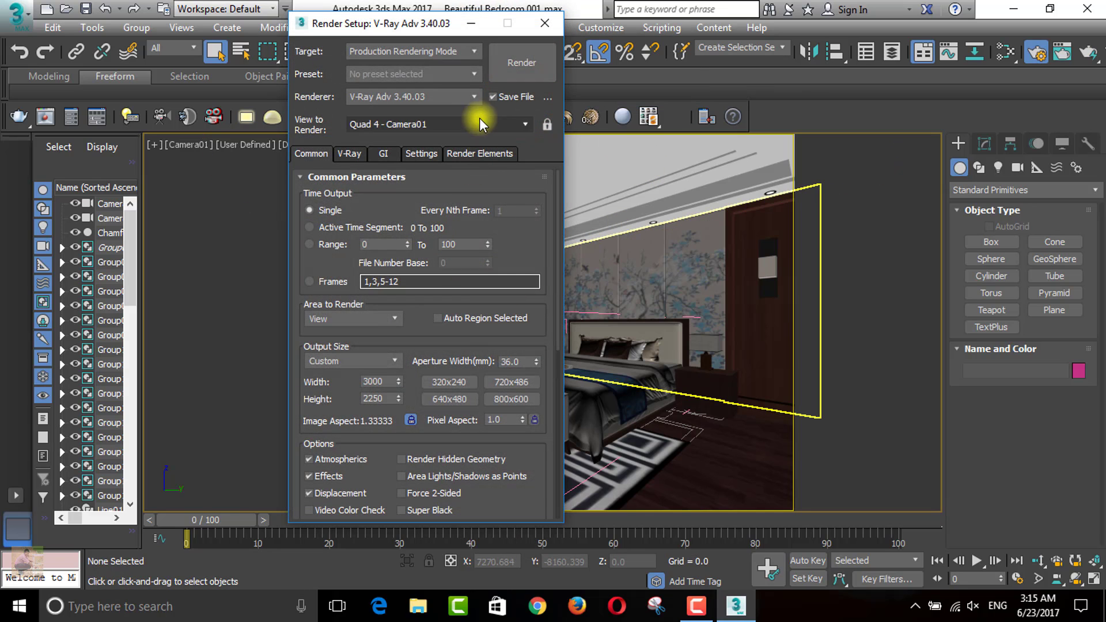
click(467, 97)
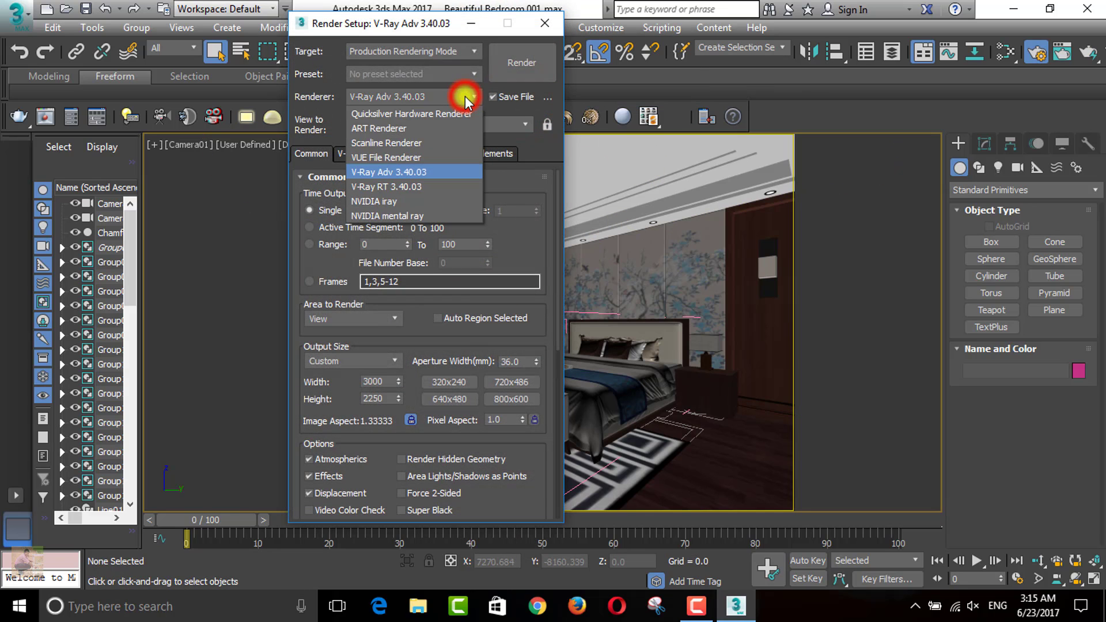
click(406, 143)
- Untick Scanline's Enable Raytracing and Show Messages, then switch back to V-Ray Adv 3.40.03
click(421, 155)
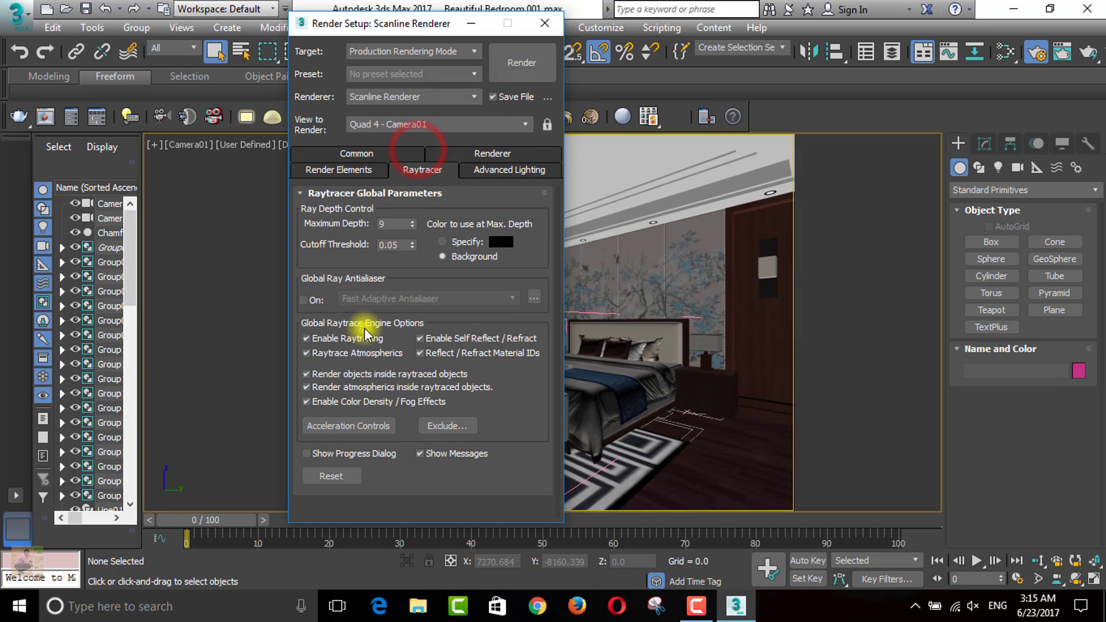
click(347, 341)
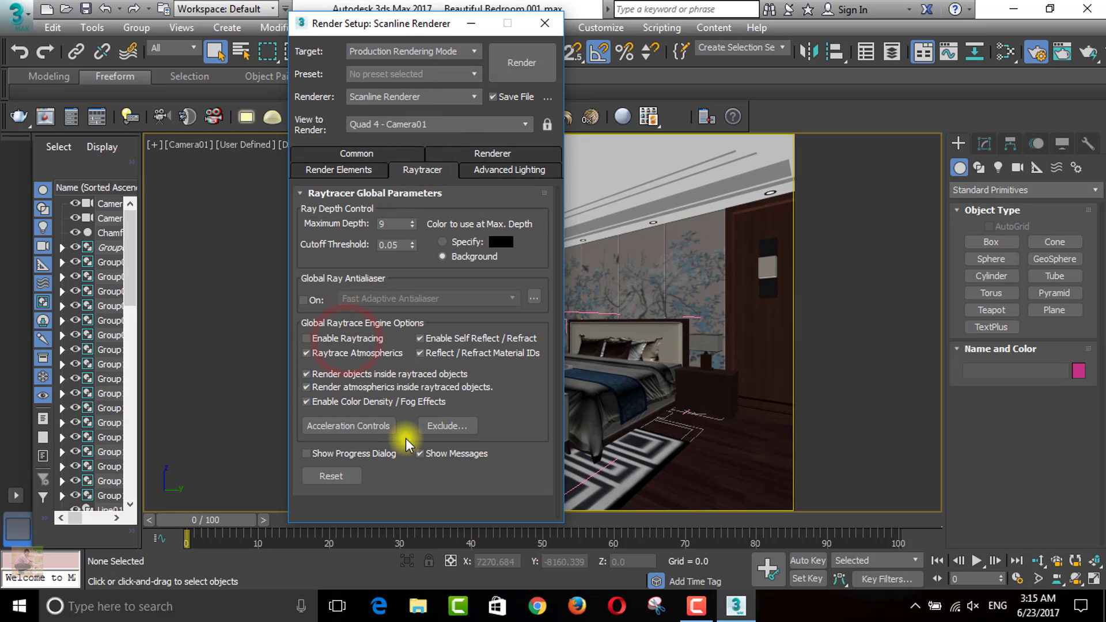
click(419, 453)
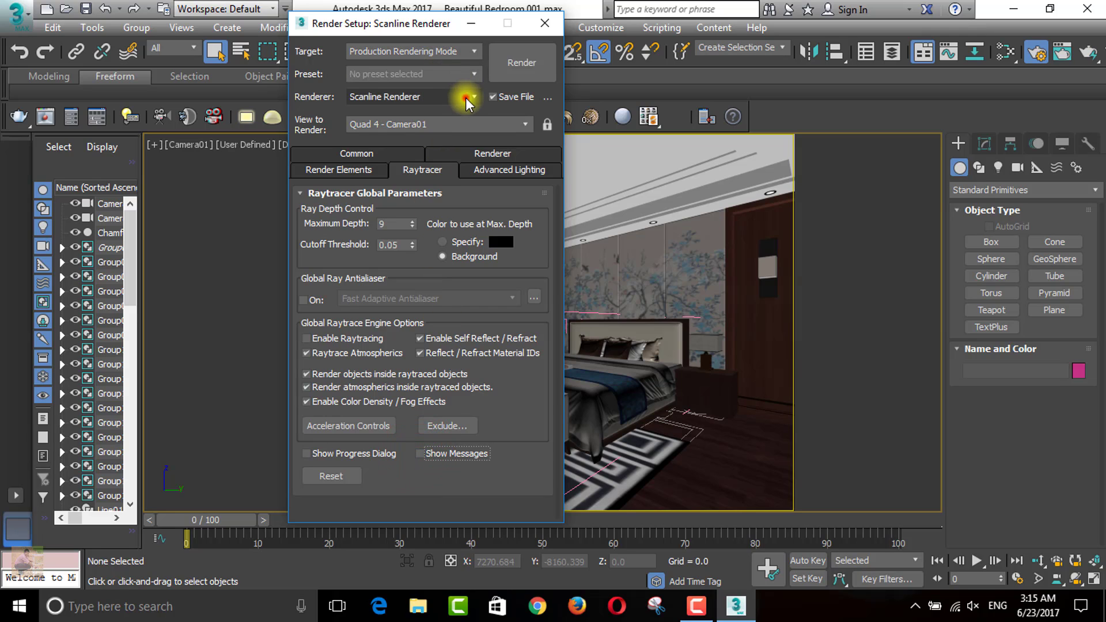
click(457, 96)
click(419, 173)
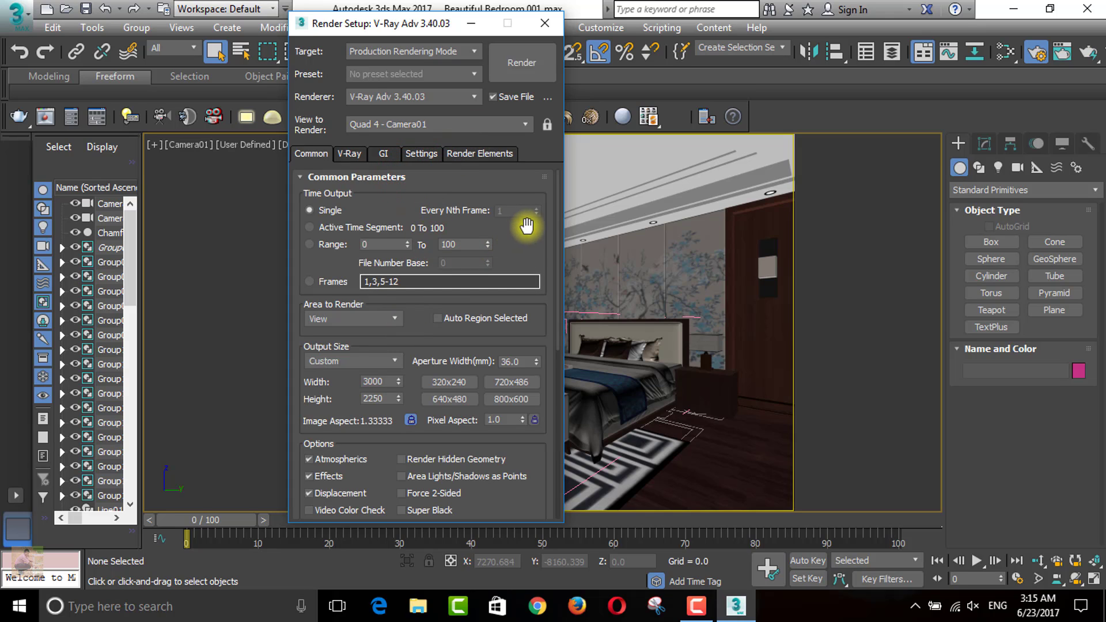
- Choose the HDTV (video) 1280x720 output size and open the Render Output file dialog
mouse_move(555, 252)
mouse_down()
mouse_move(557, 299)
mouse_move(553, 247)
mouse_up()
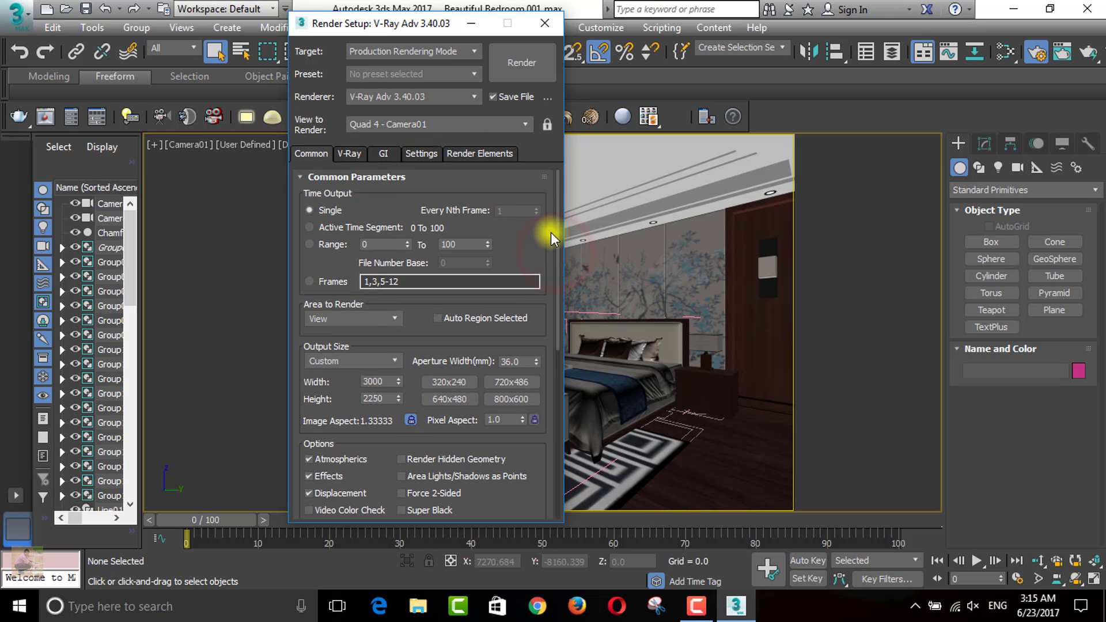
click(369, 357)
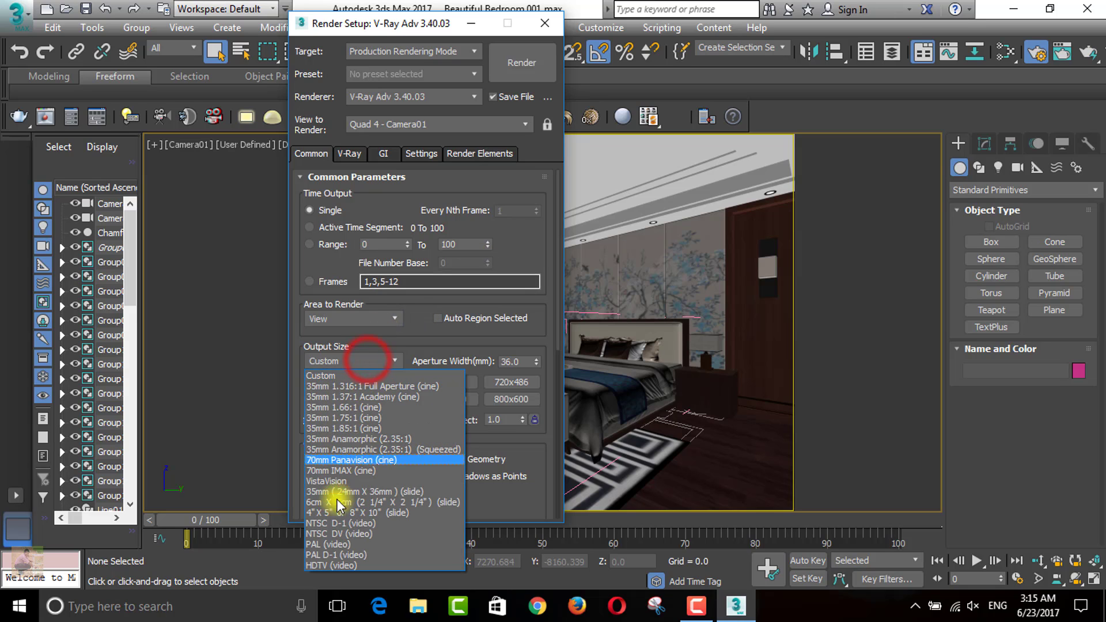
click(334, 562)
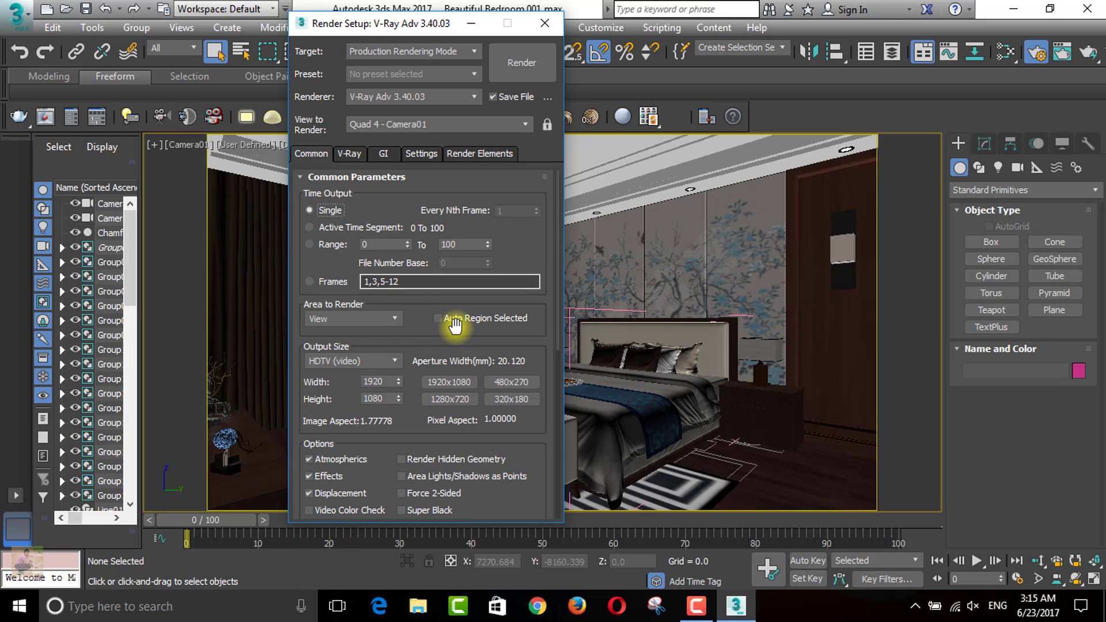
click(451, 399)
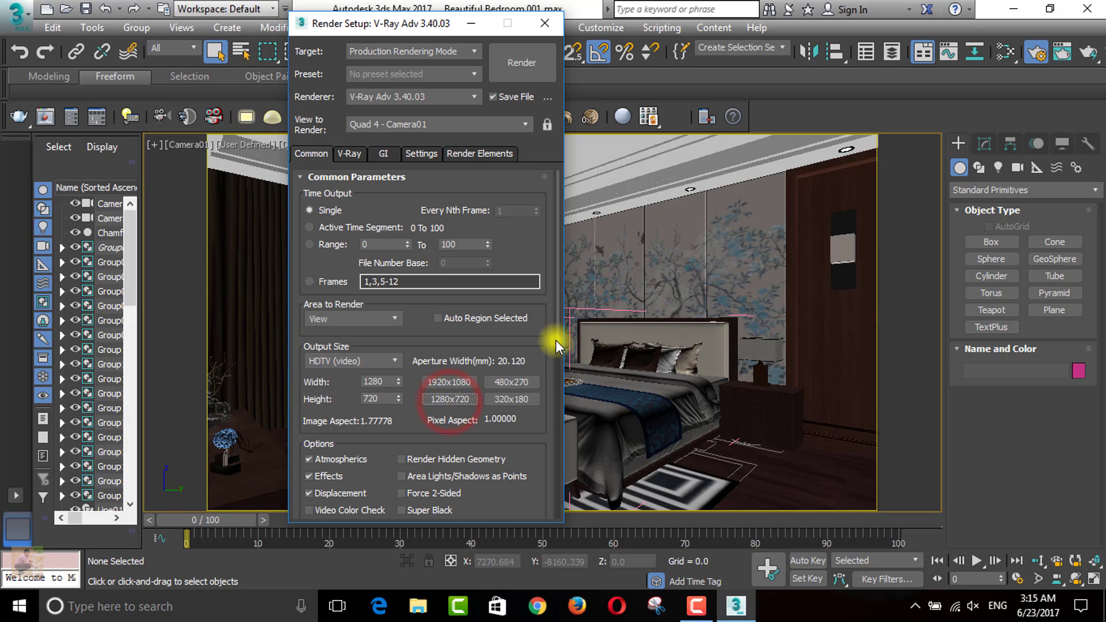
drag(558, 334, 552, 395)
scroll(552, 403, down, 3)
scroll(518, 426, down, 3)
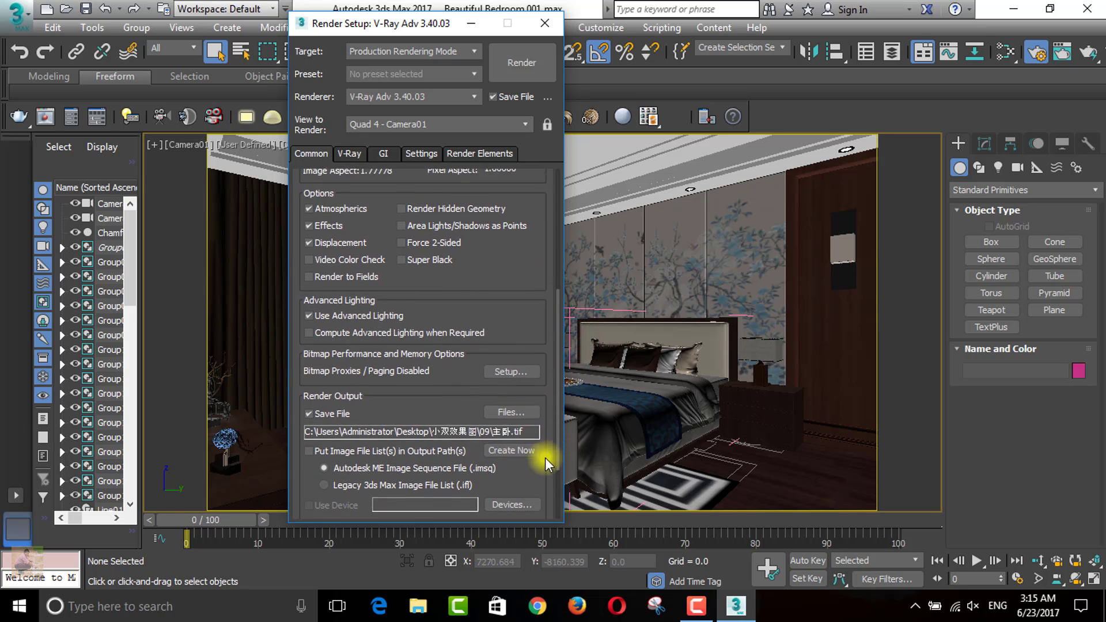
click(507, 388)
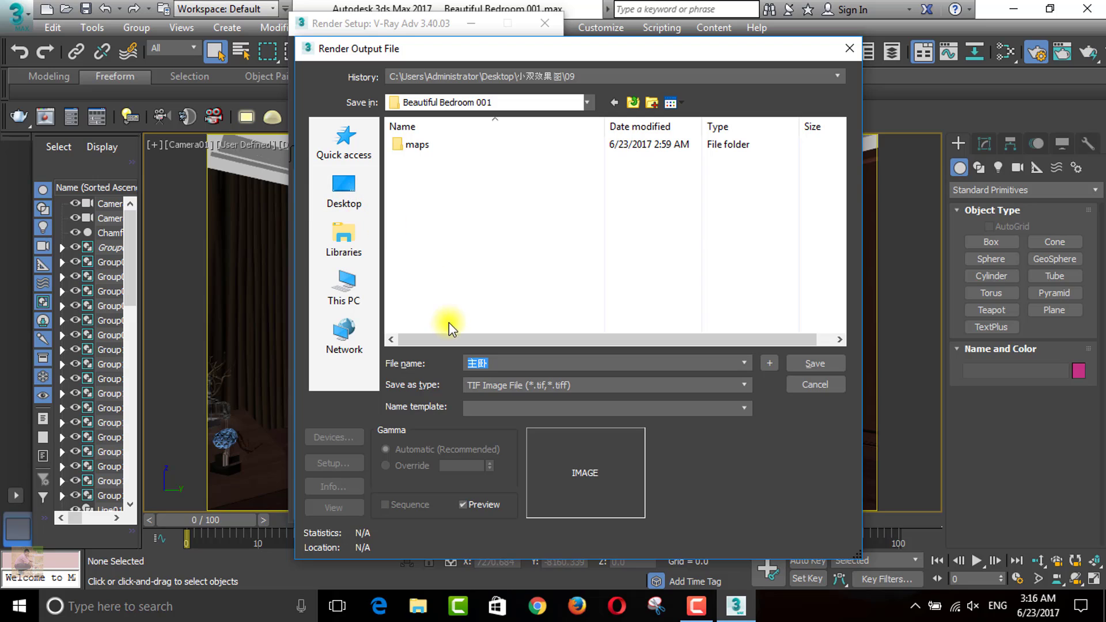
- Set the render output location to the Desktop, named Beautiful Bedroom 001 Render
click(327, 191)
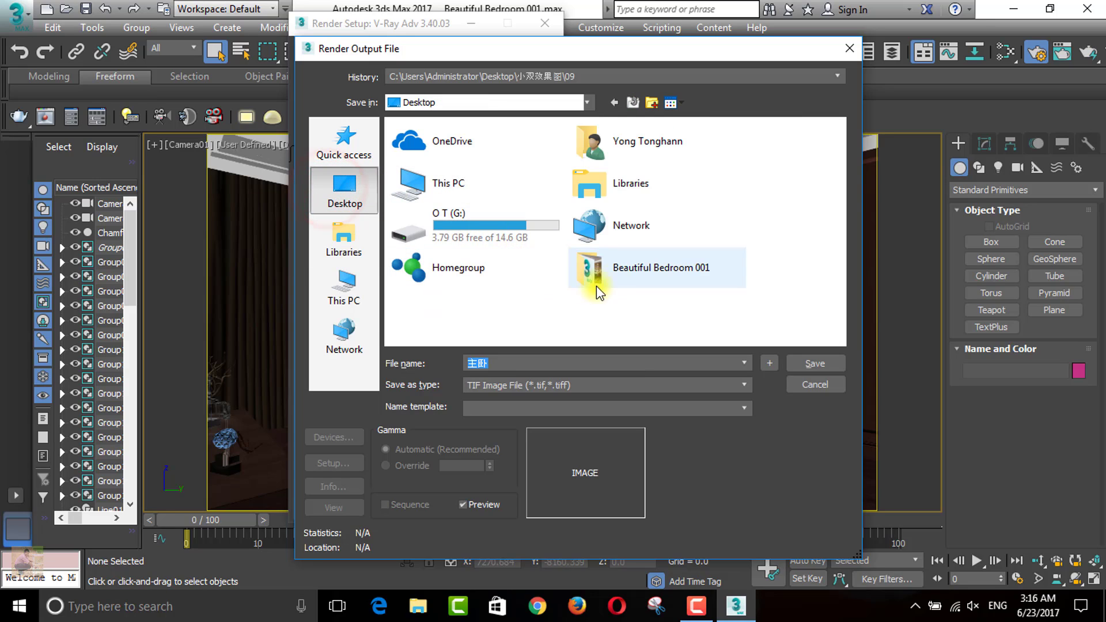
click(632, 271)
double_click(534, 363)
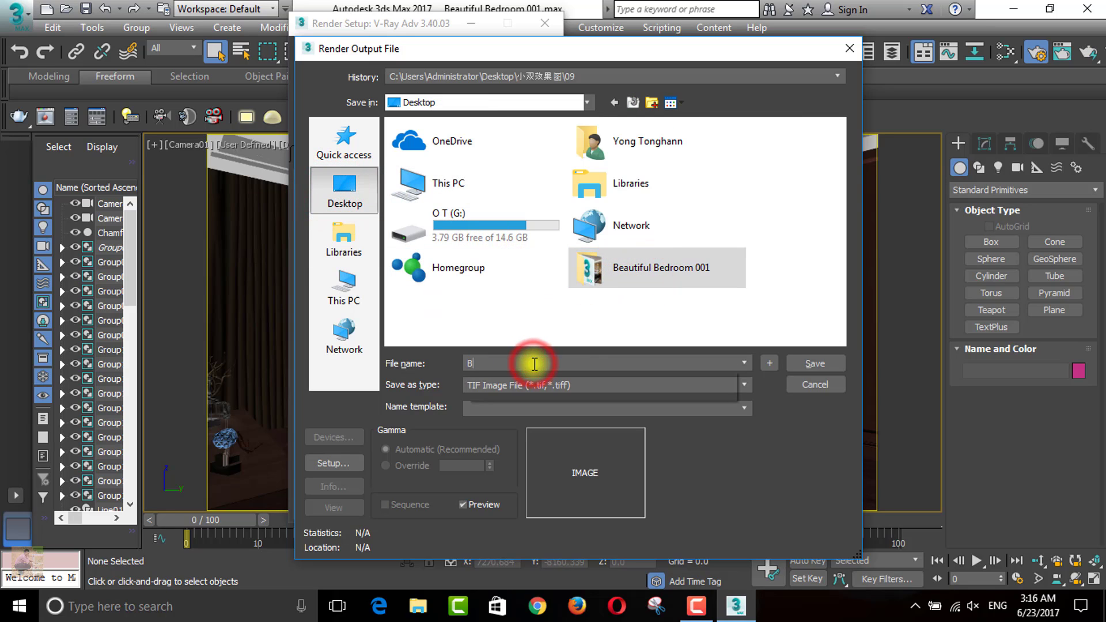
text(B)
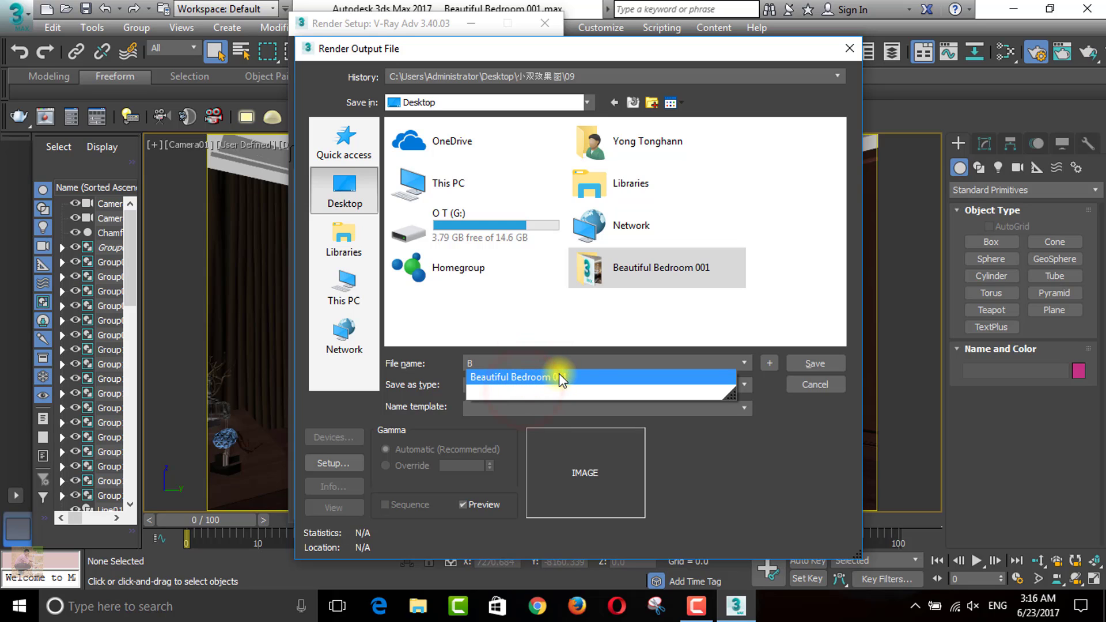
click(556, 373)
click(567, 363)
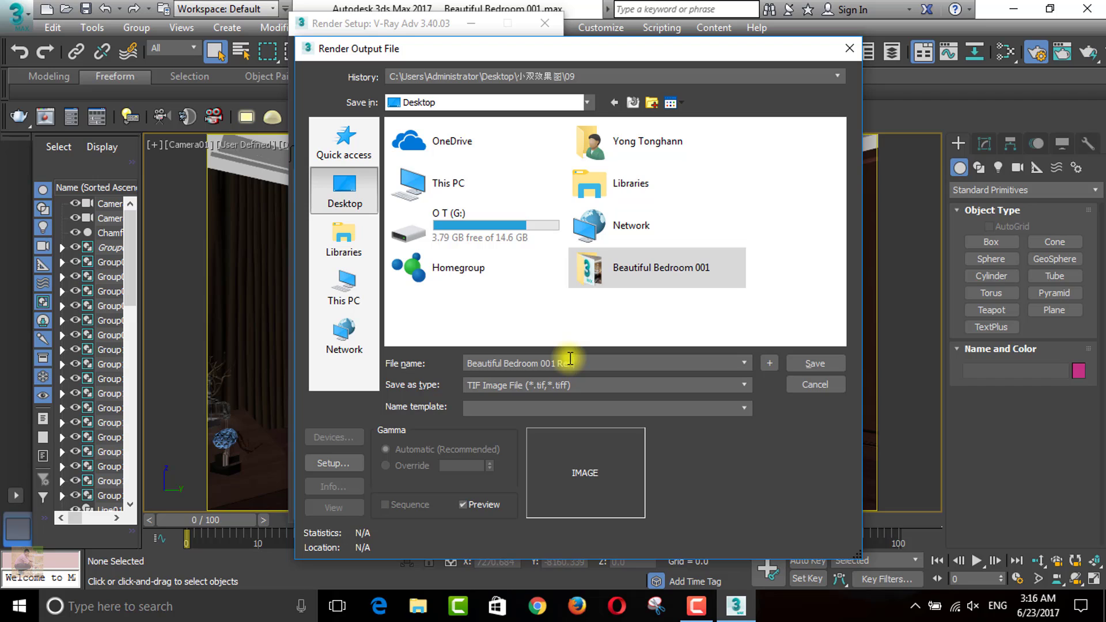
- Set the file type to PNG, save, and accept the PNG configuration
click(617, 385)
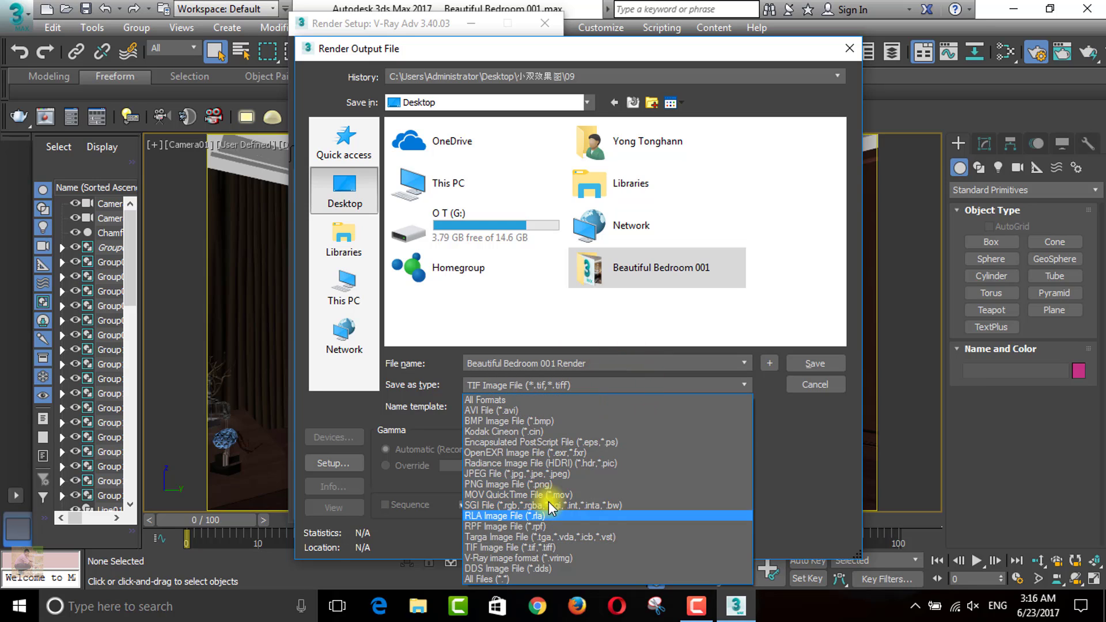
click(546, 484)
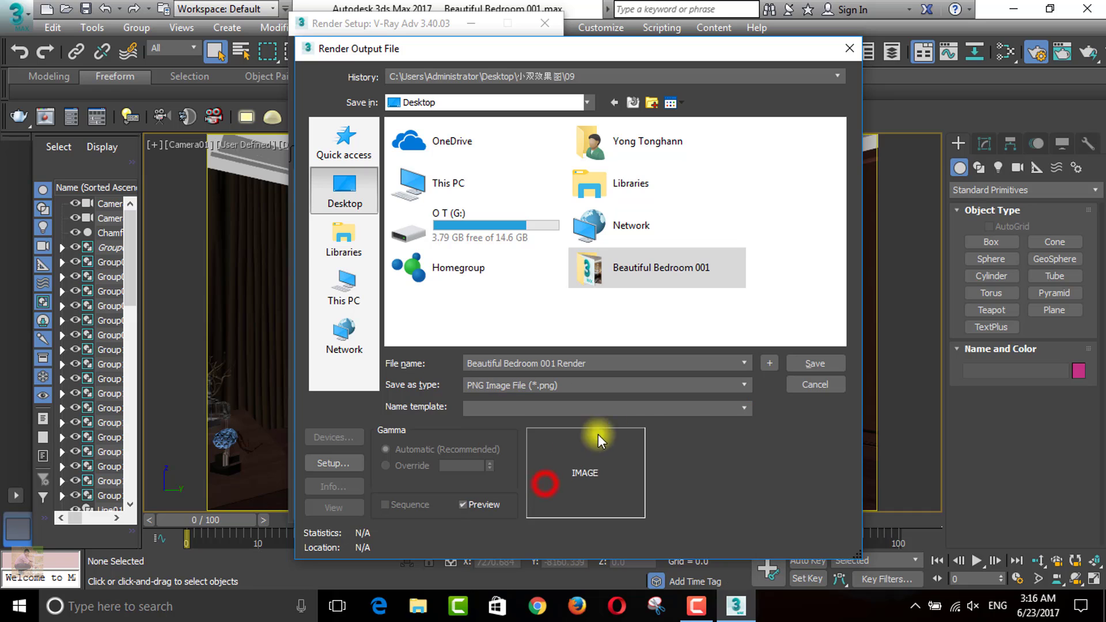
click(829, 364)
click(408, 224)
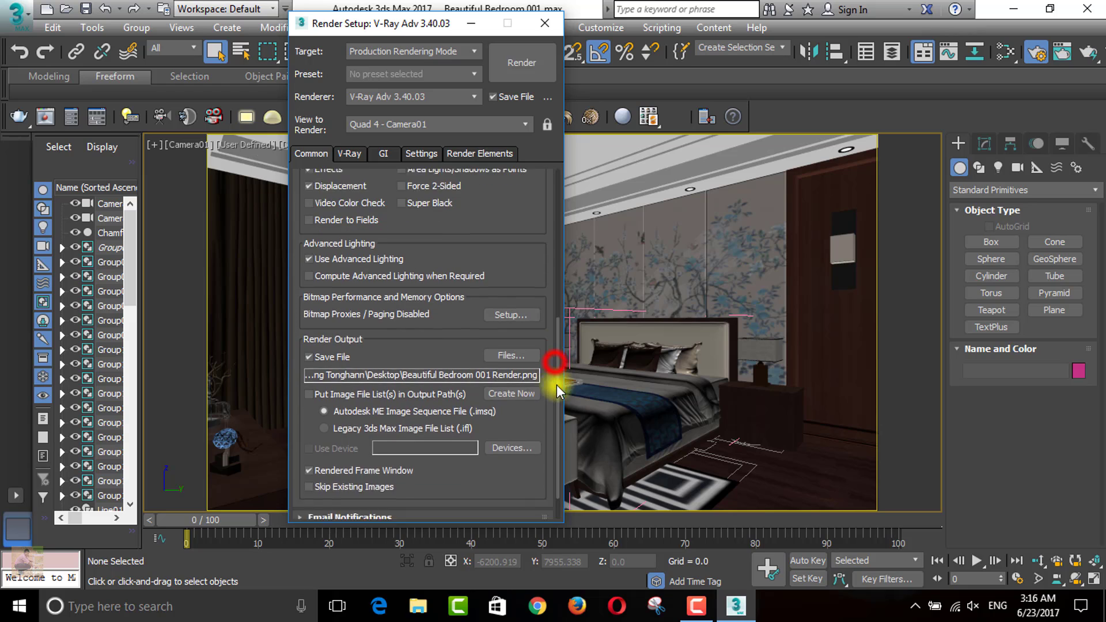
scroll(558, 371, down, 2)
scroll(547, 310, up, 4)
scroll(547, 309, up, 2)
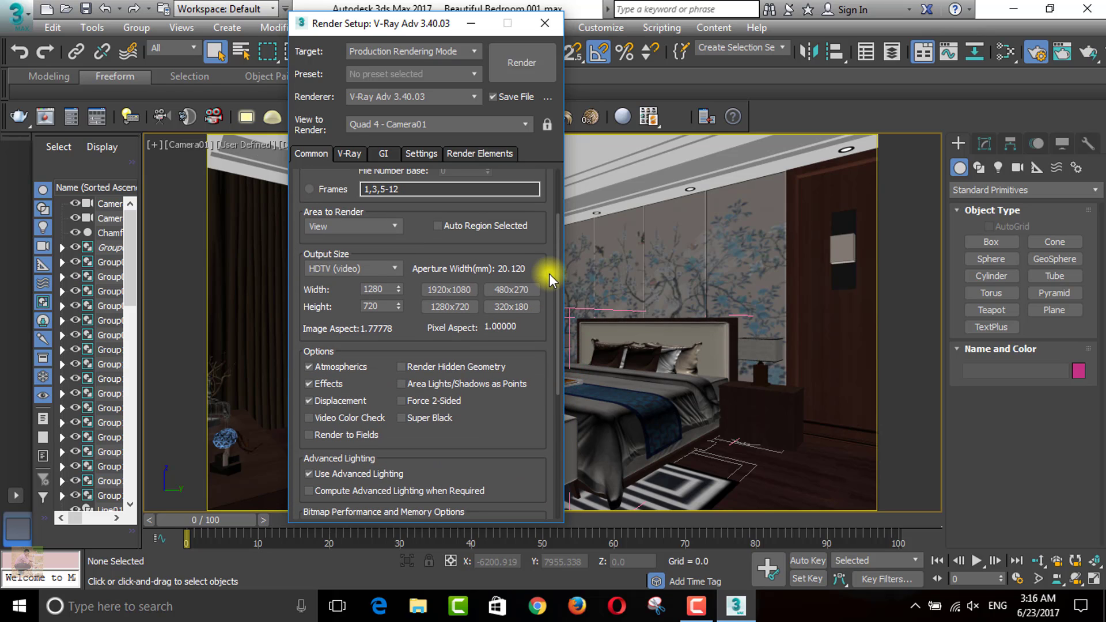
scroll(553, 345, down, 5)
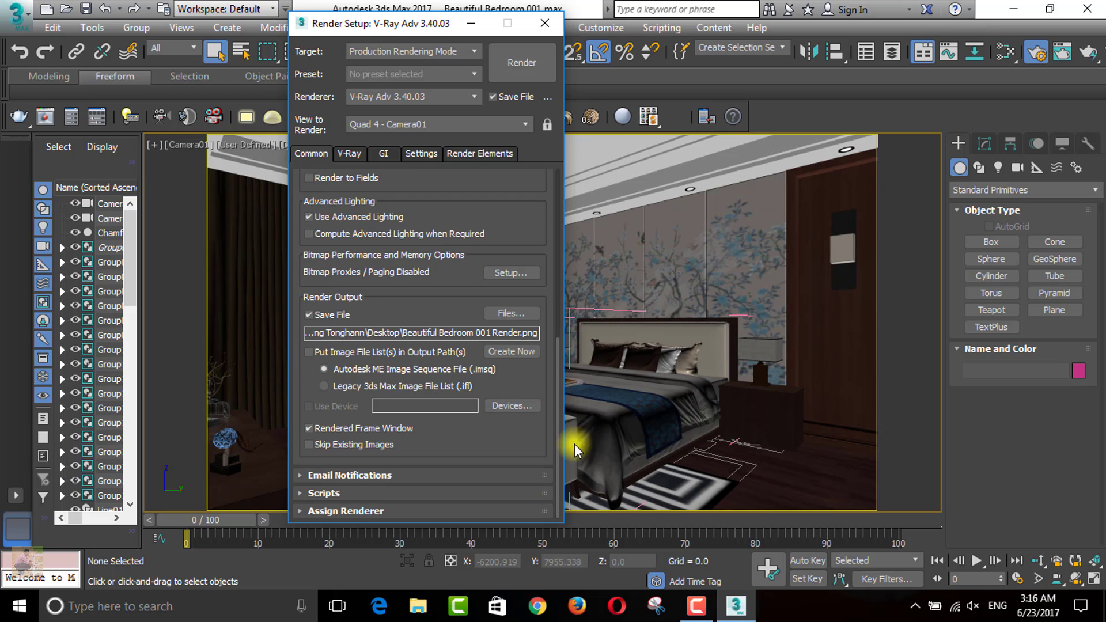
scroll(511, 338, up, 2)
scroll(482, 316, up, 1)
scroll(551, 322, up, 1)
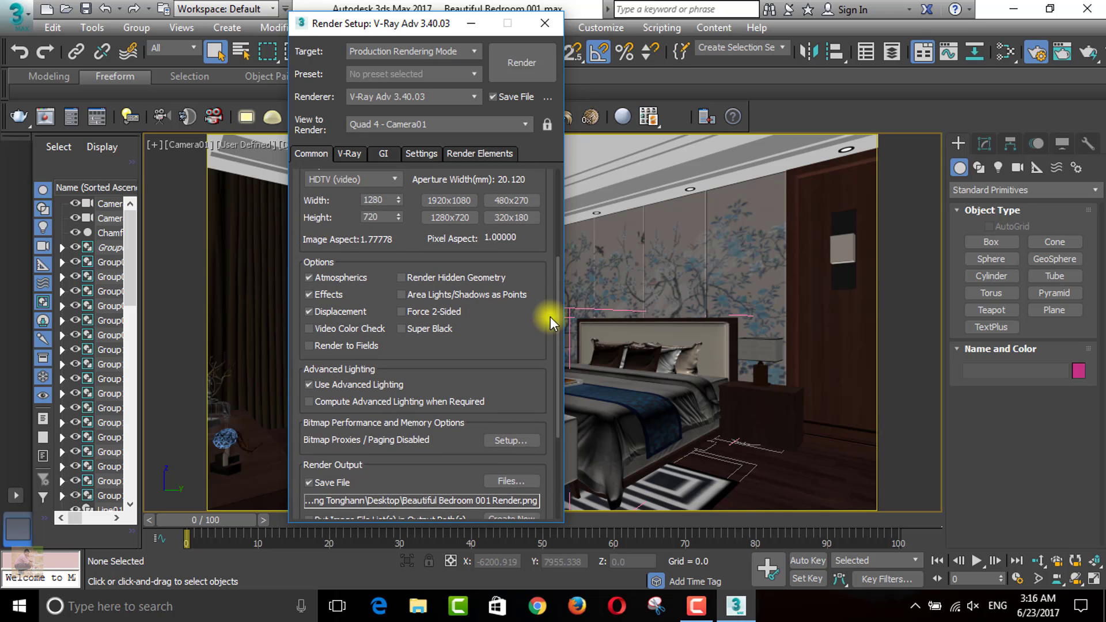
- Assign V-Ray RT 3.40.03 as the ActiveShade renderer under Assign Renderer
scroll(551, 323, down, 3)
click(374, 506)
scroll(403, 430, down, 2)
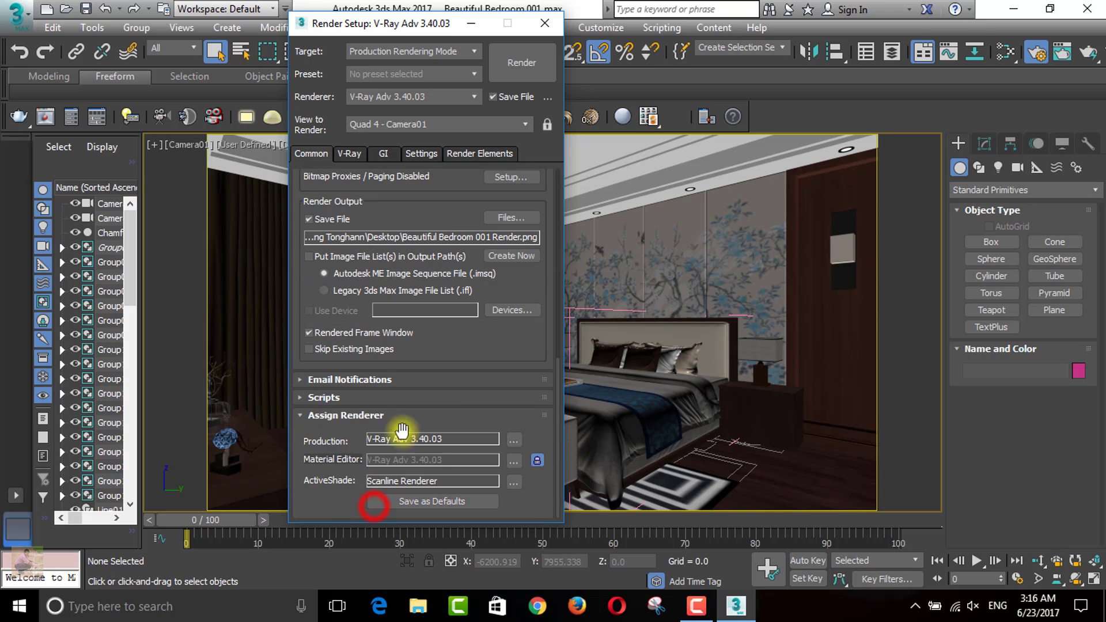
click(514, 482)
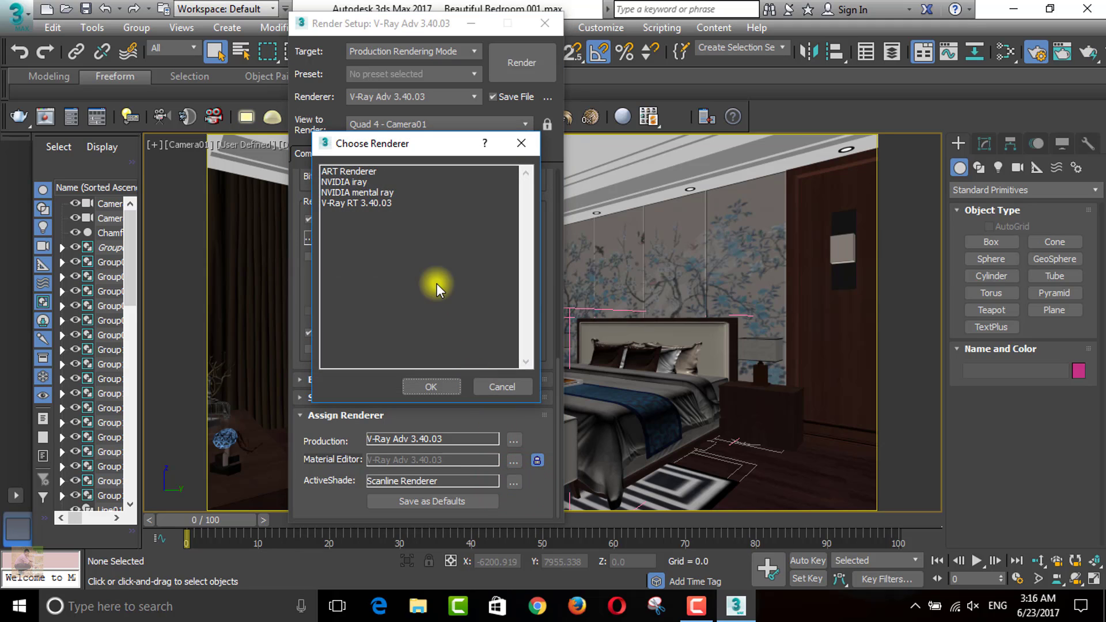
double_click(360, 199)
- Set the V-Ray image sampler to Bucket and turn on Lock noise pattern in Global DMC
click(349, 154)
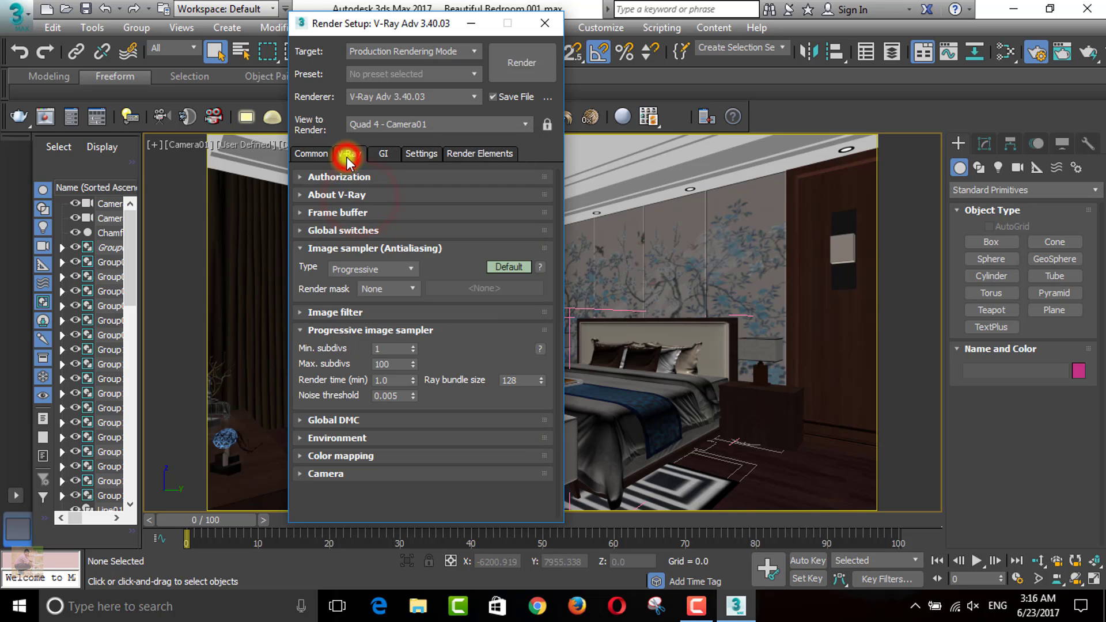
click(372, 267)
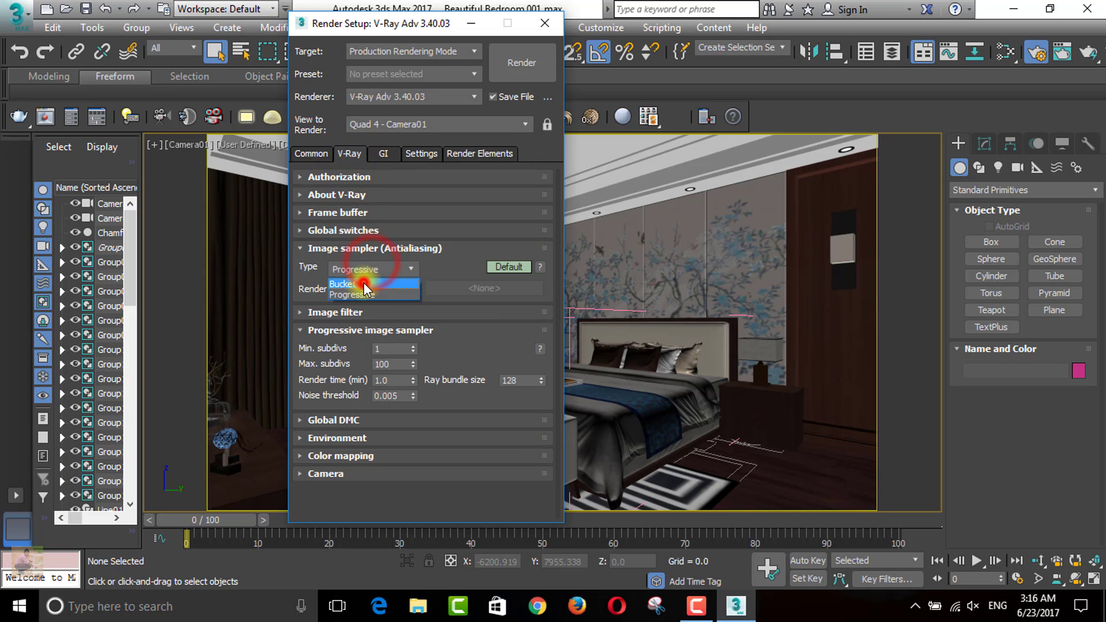
click(364, 280)
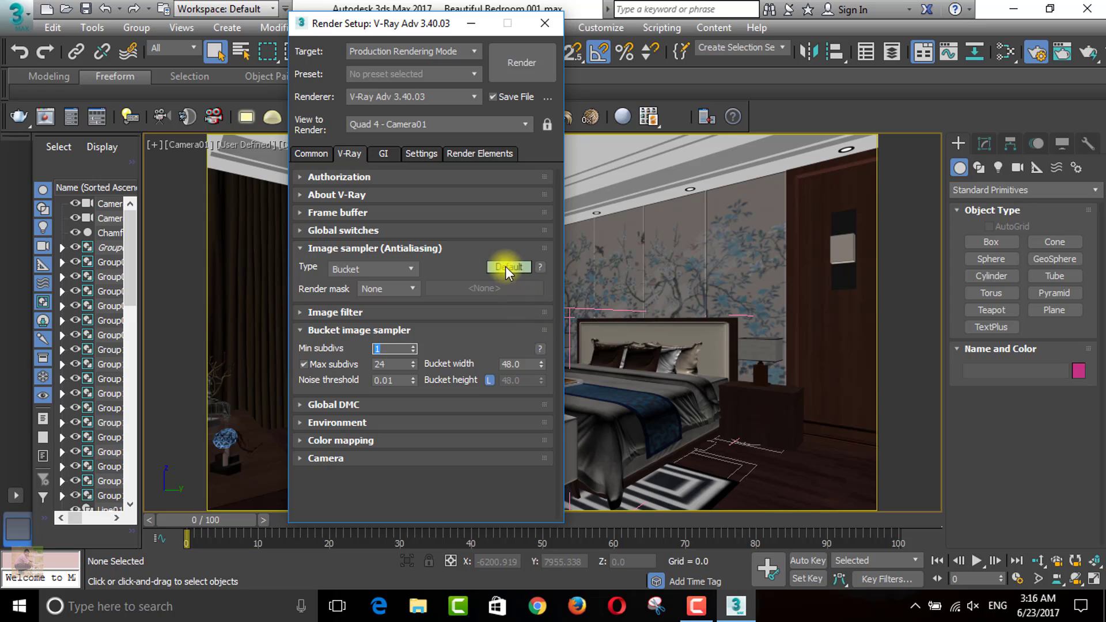
click(510, 267)
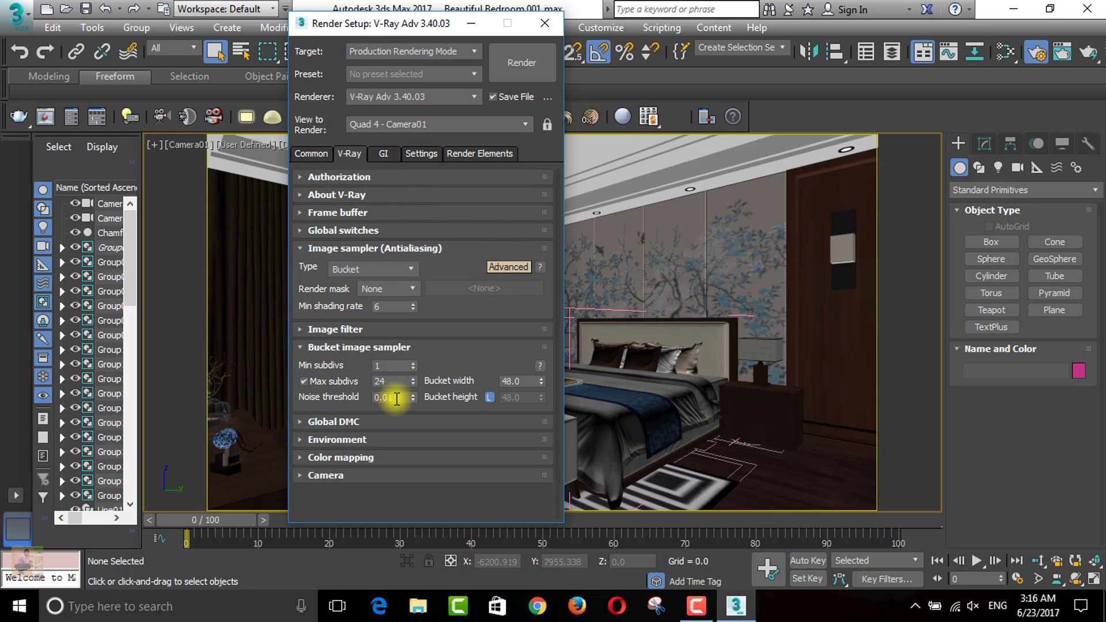
click(351, 423)
click(510, 440)
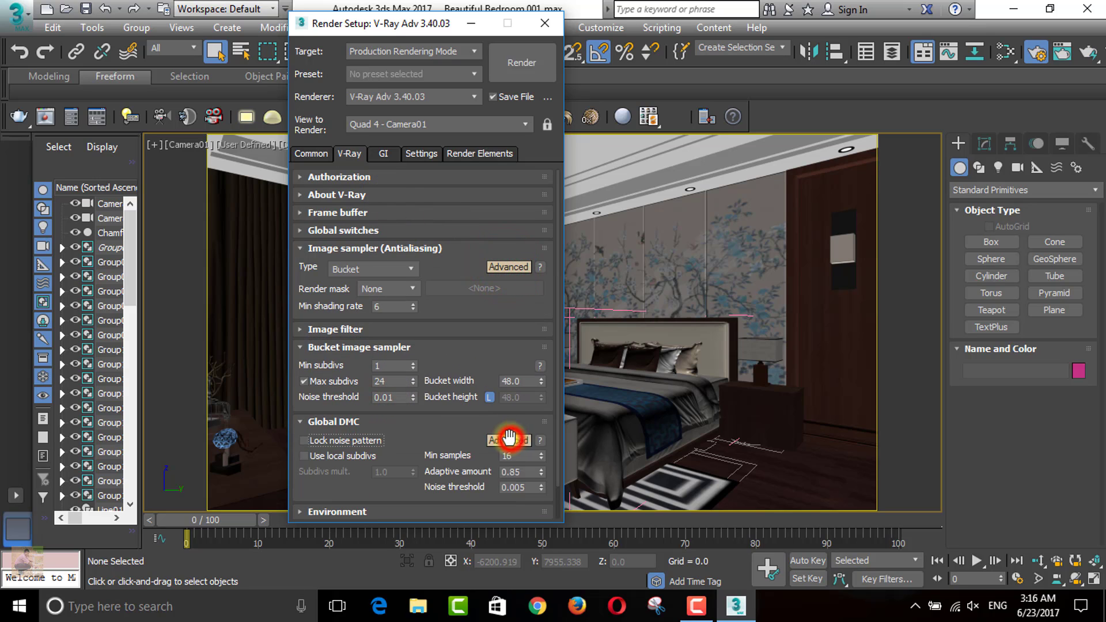
click(332, 441)
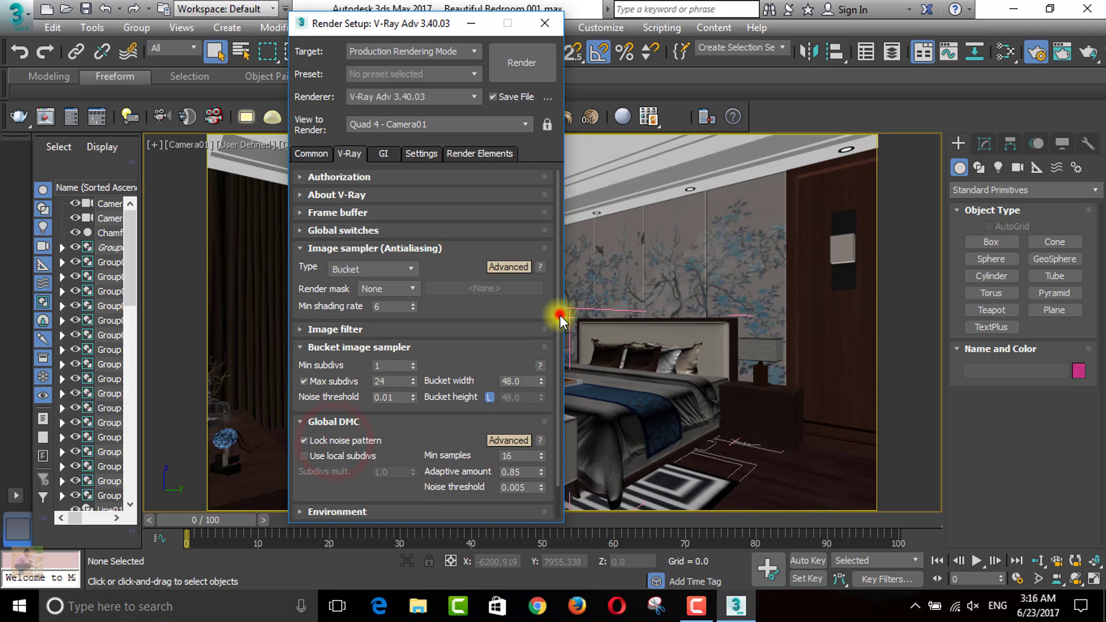
- Enable Use local subdivs, the GI environment and the reflection/refraction environment
scroll(558, 323, down, 1)
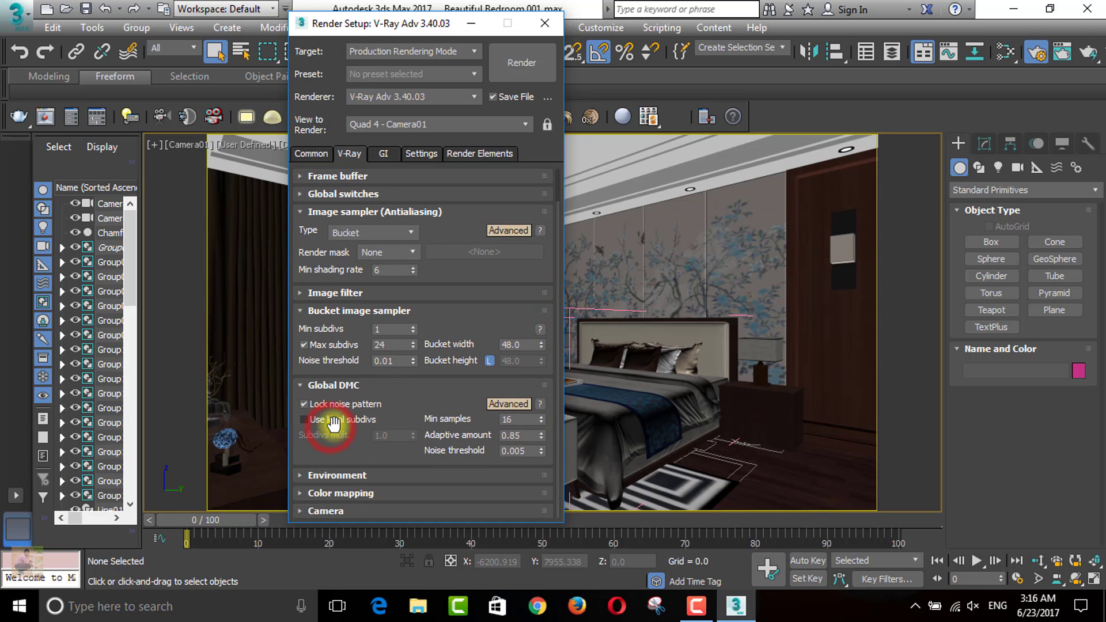
click(335, 422)
click(340, 475)
click(342, 312)
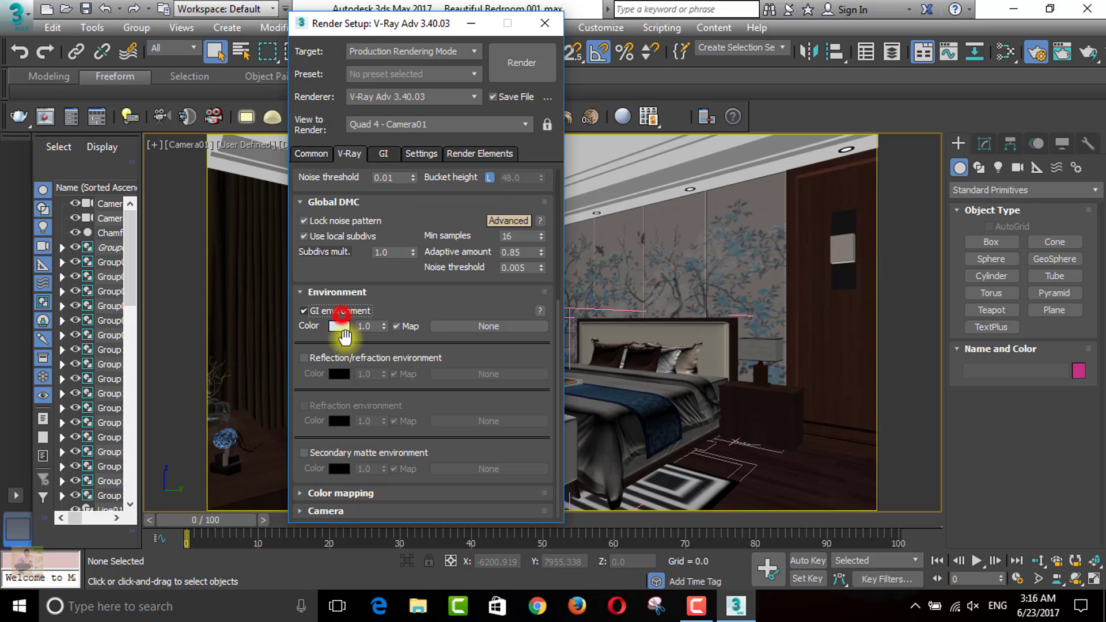
click(327, 358)
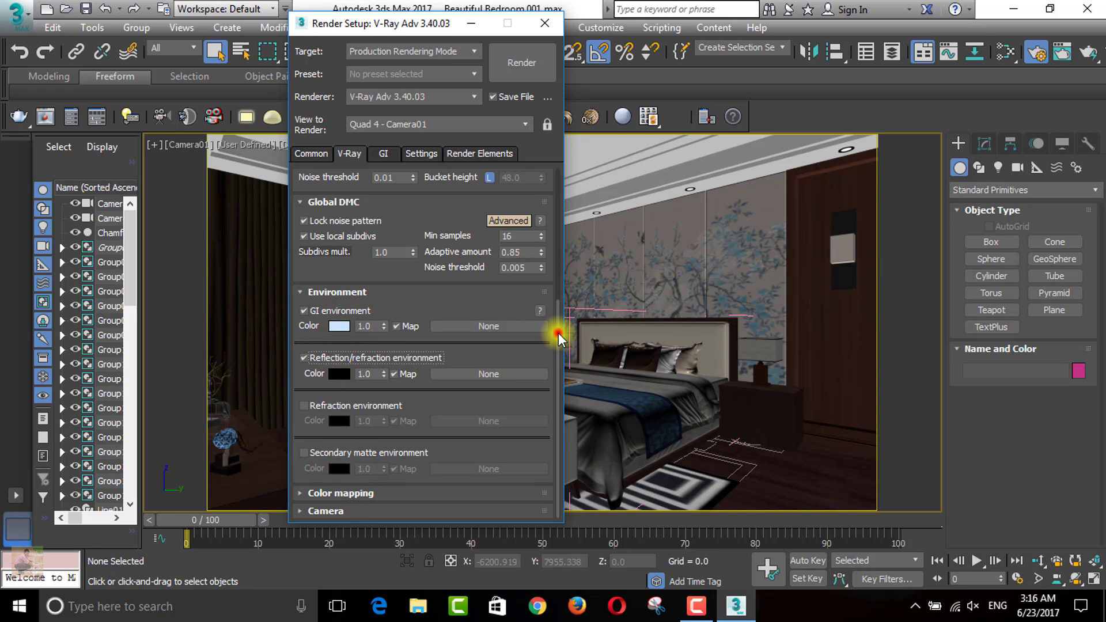
- Set the primary GI engine to Irradiance map with the Medium preset
click(384, 154)
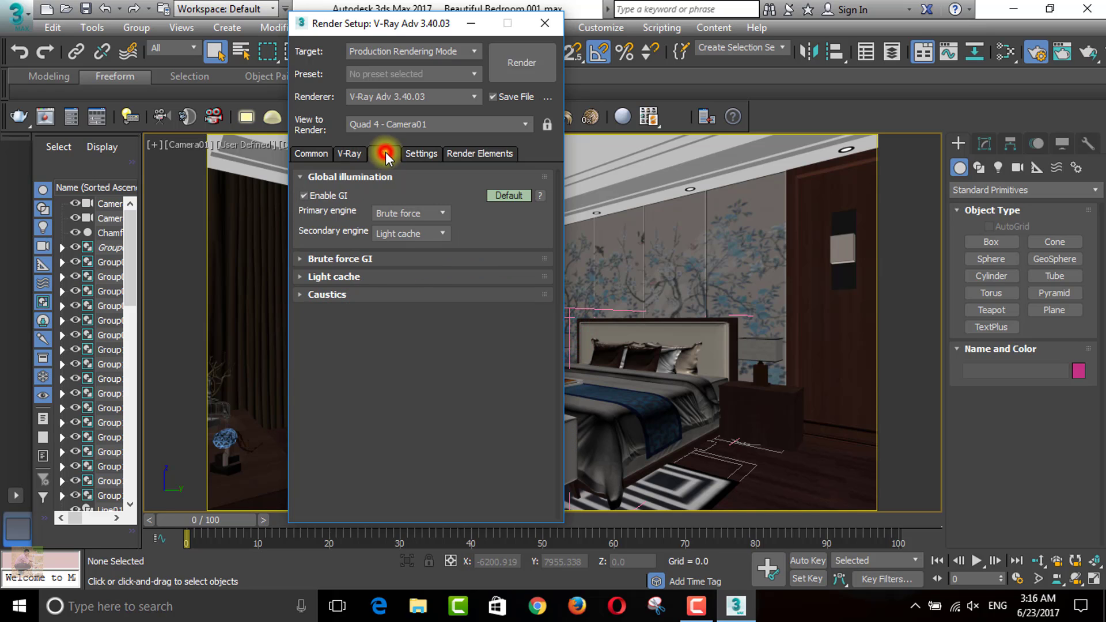
click(404, 213)
click(402, 223)
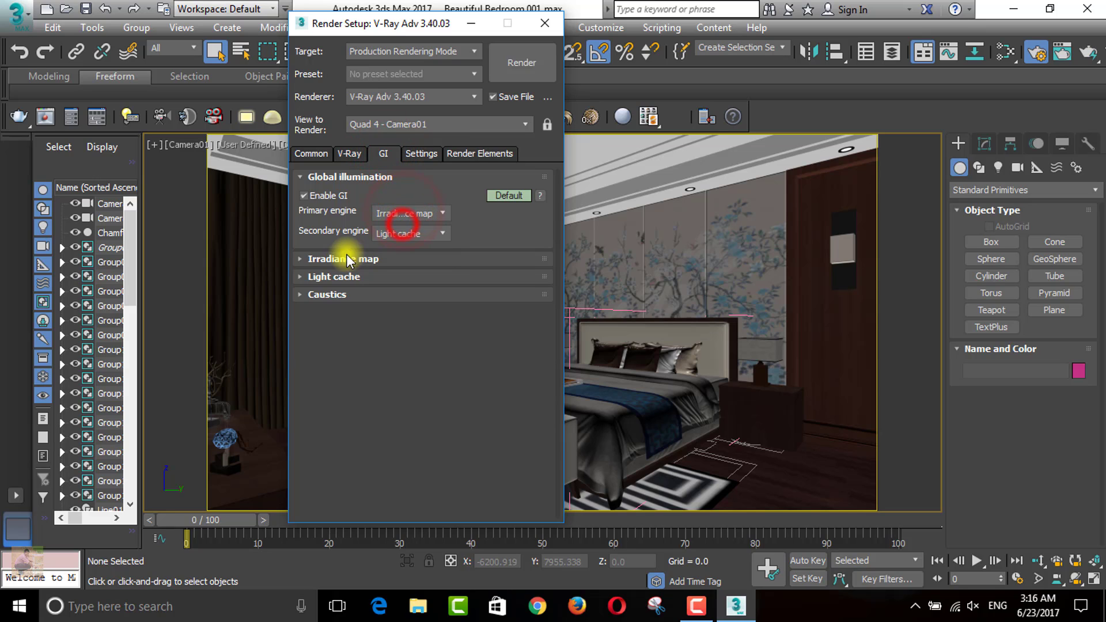
click(348, 259)
click(410, 280)
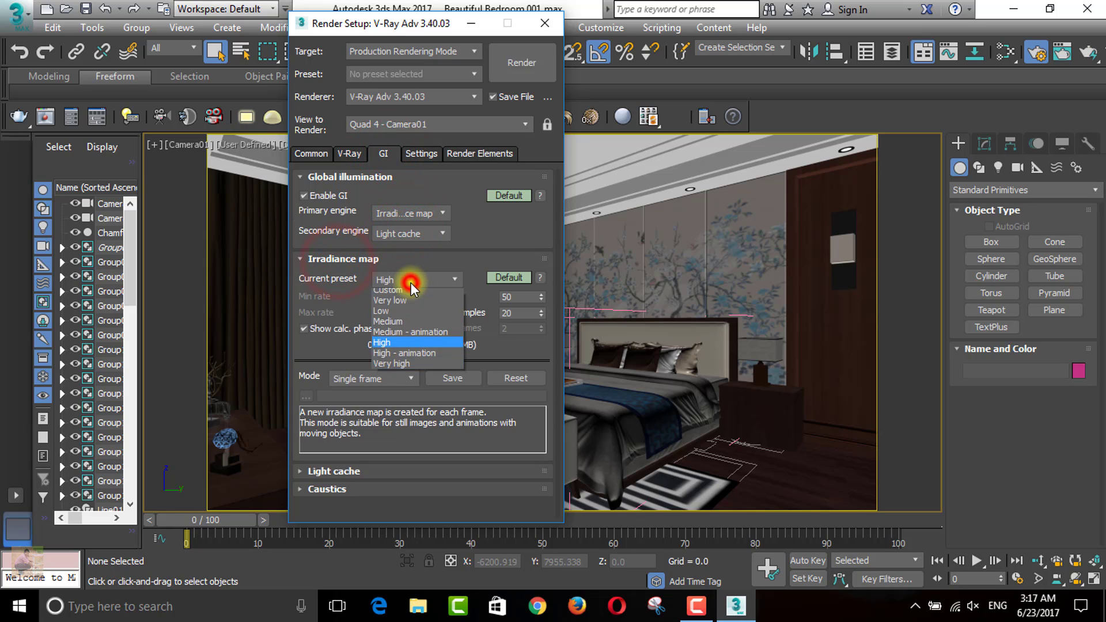
click(397, 326)
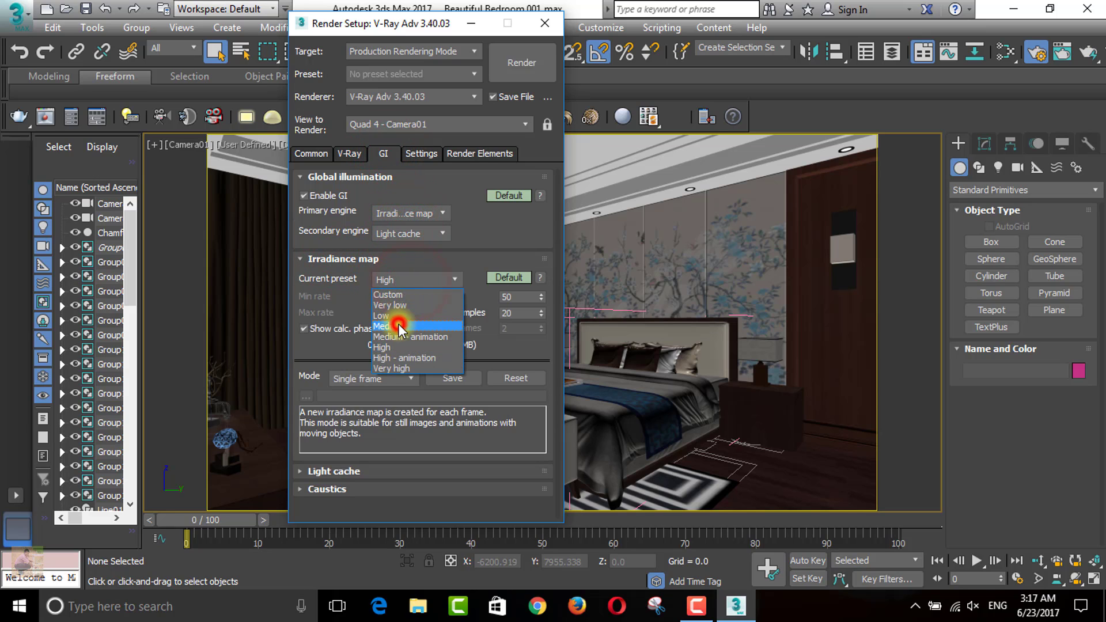
- Raise the Light cache subdivs to 1500
click(379, 472)
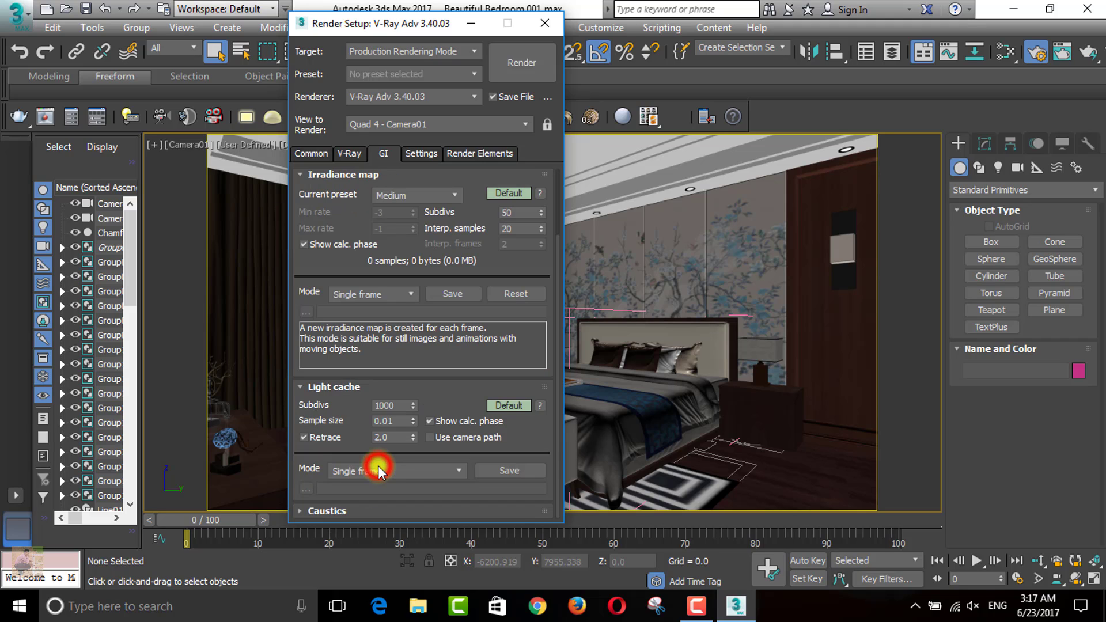
click(388, 414)
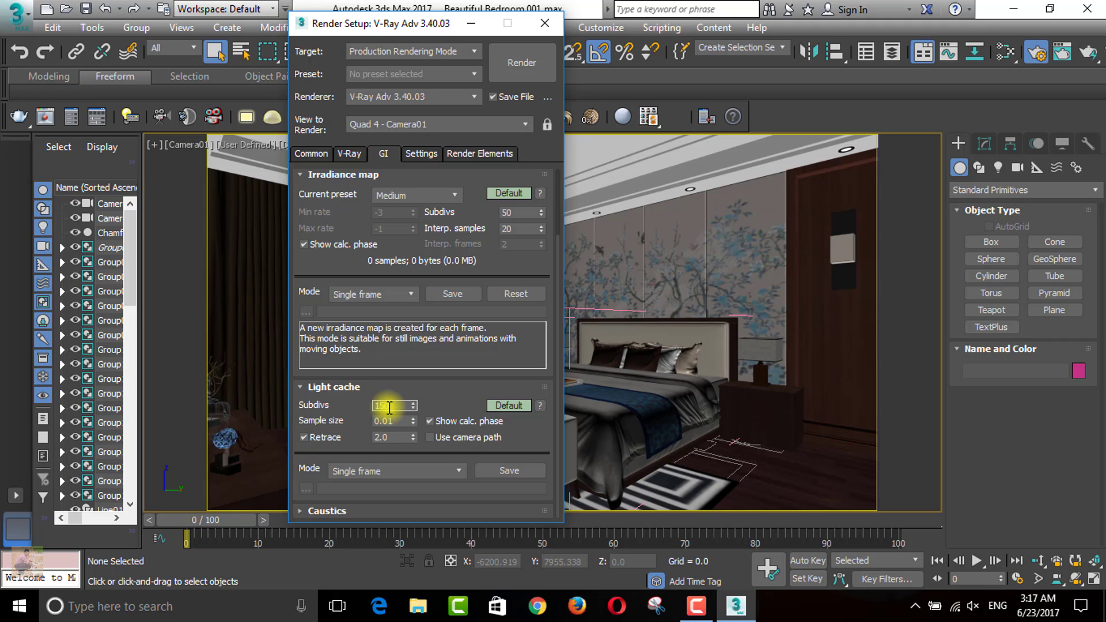
key(Return)
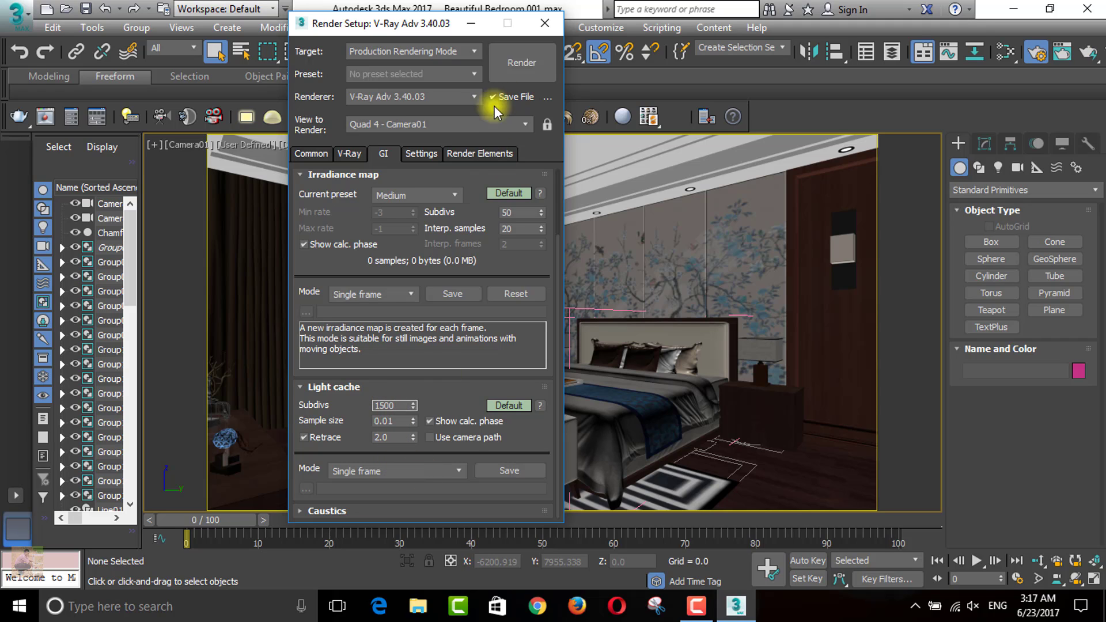
click(419, 153)
click(459, 154)
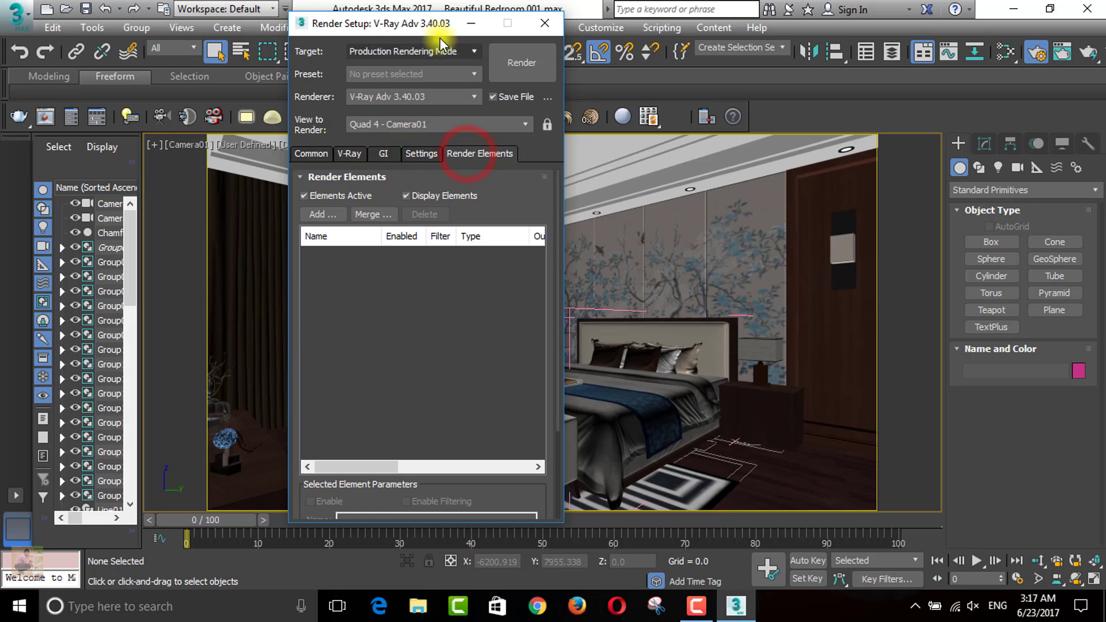
- Move Render Setup aside, dolly and pan Camera01 closer to the bed, then restore Render Setup
mouse_move(423, 24)
mouse_down()
mouse_move(840, 464)
mouse_move(158, 518)
mouse_move(139, 554)
mouse_up()
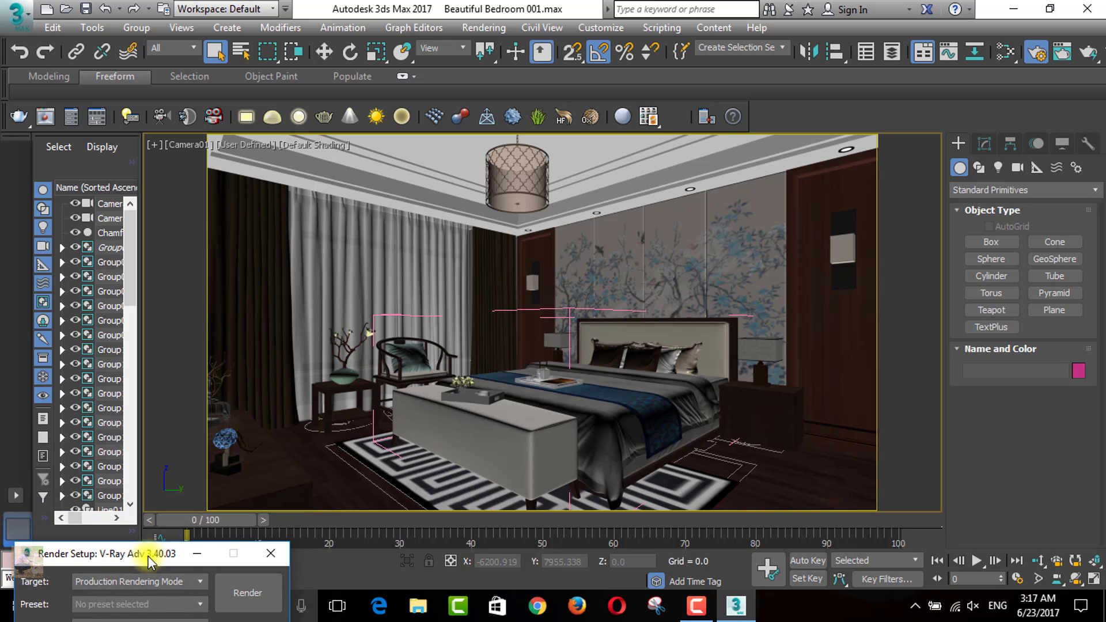
click(1040, 568)
drag(593, 371, 597, 373)
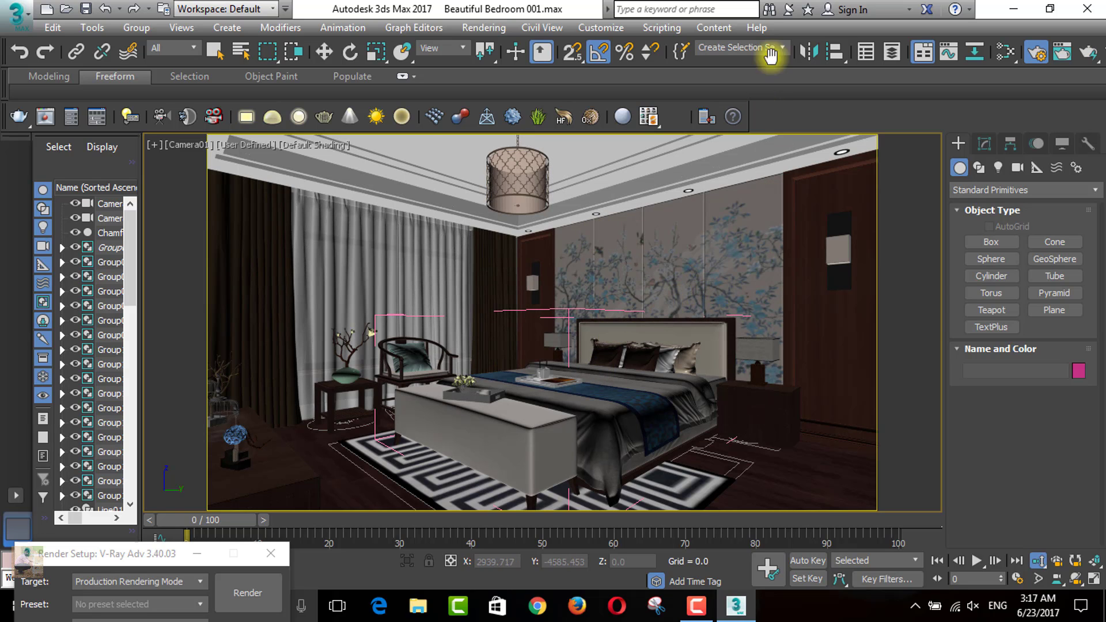
mouse_move(426, 259)
middle_down()
mouse_move(443, 261)
mouse_move(431, 260)
middle_up()
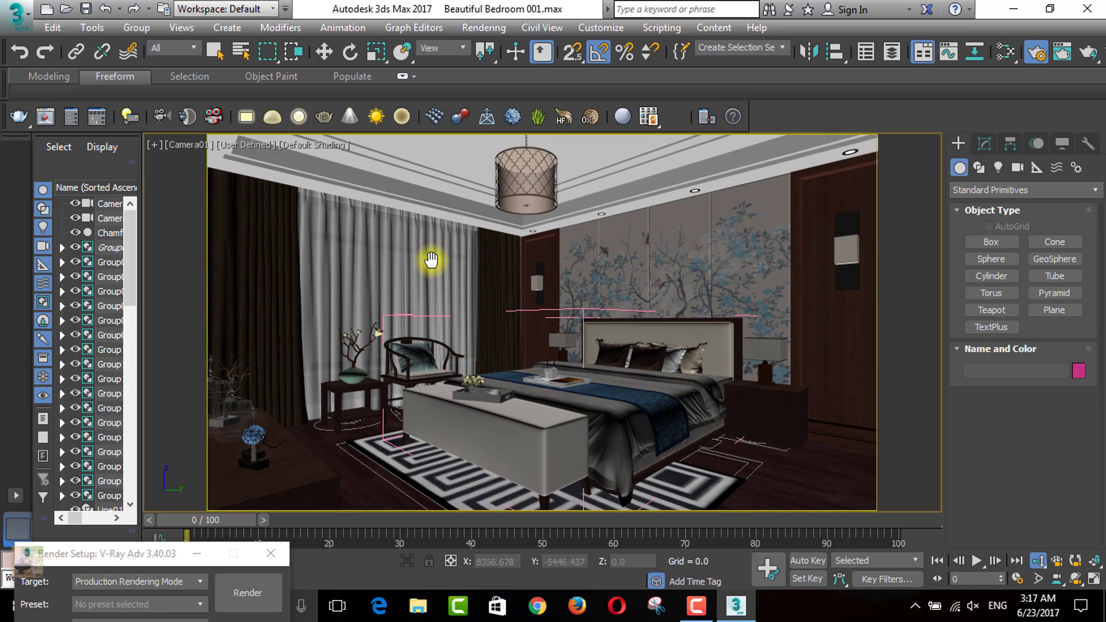
middle_drag(431, 260, 431, 255)
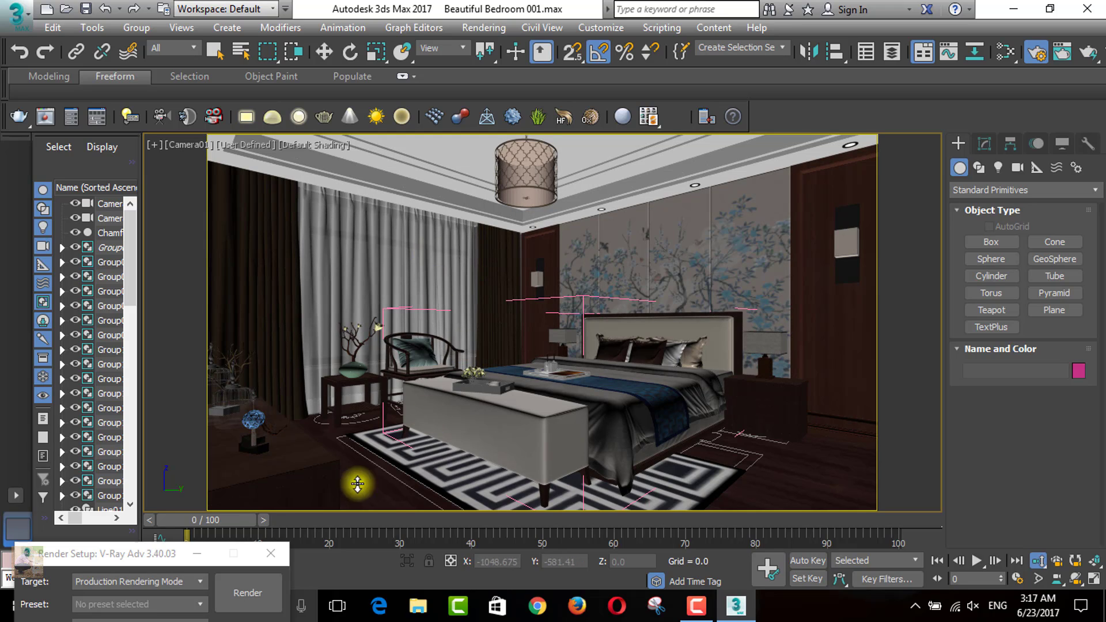
click(147, 555)
- Render the bedroom camera view at 1280x720 with V-Ray, then view the result at full size
drag(702, 85, 964, 52)
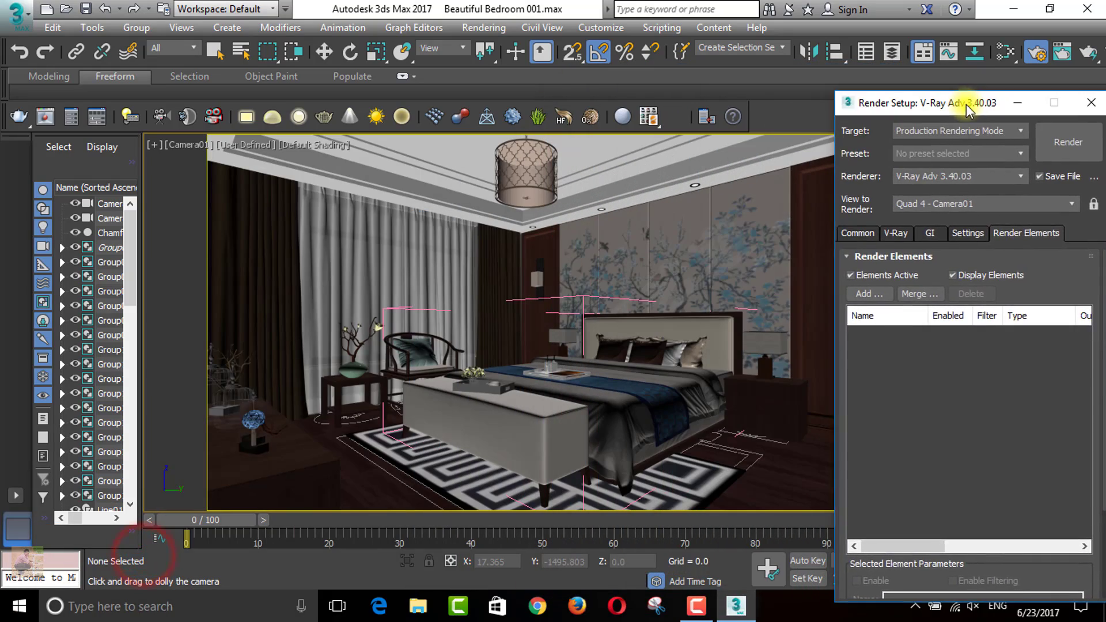
click(1075, 98)
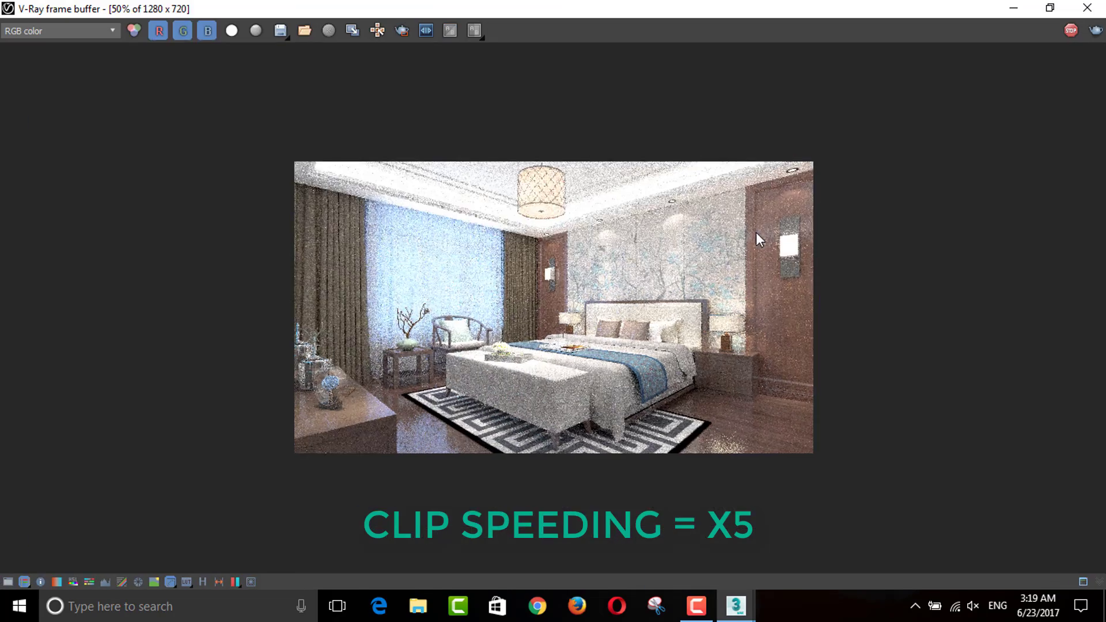
double_click(757, 234)
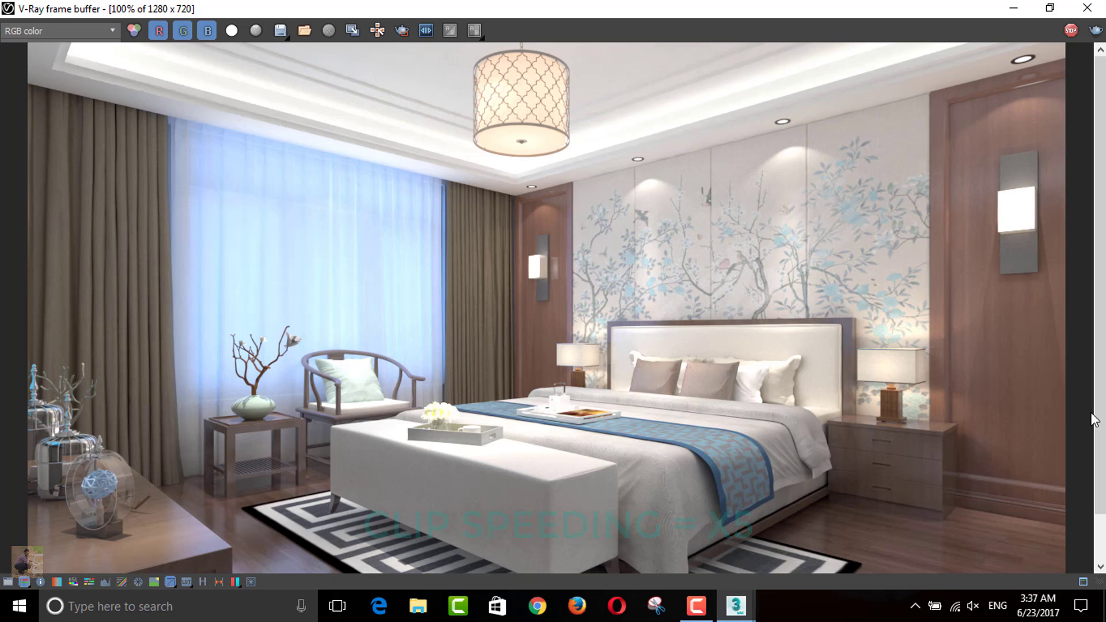
- Restore the V-Ray frame buffer from full screen and minimize 3ds Max to the desktop
click(1094, 420)
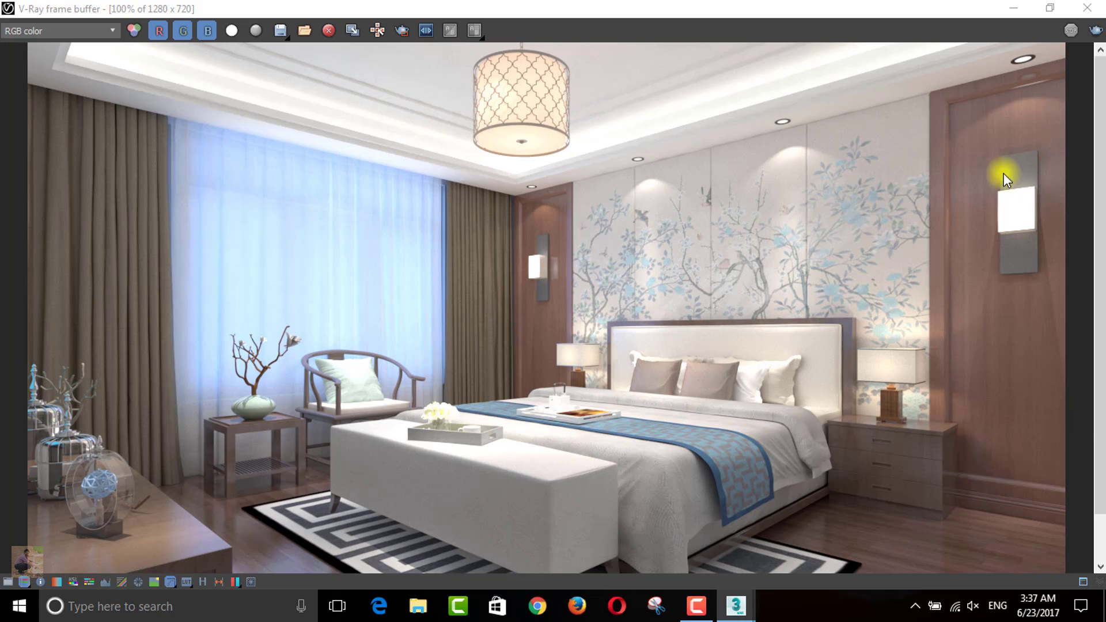
click(1045, 9)
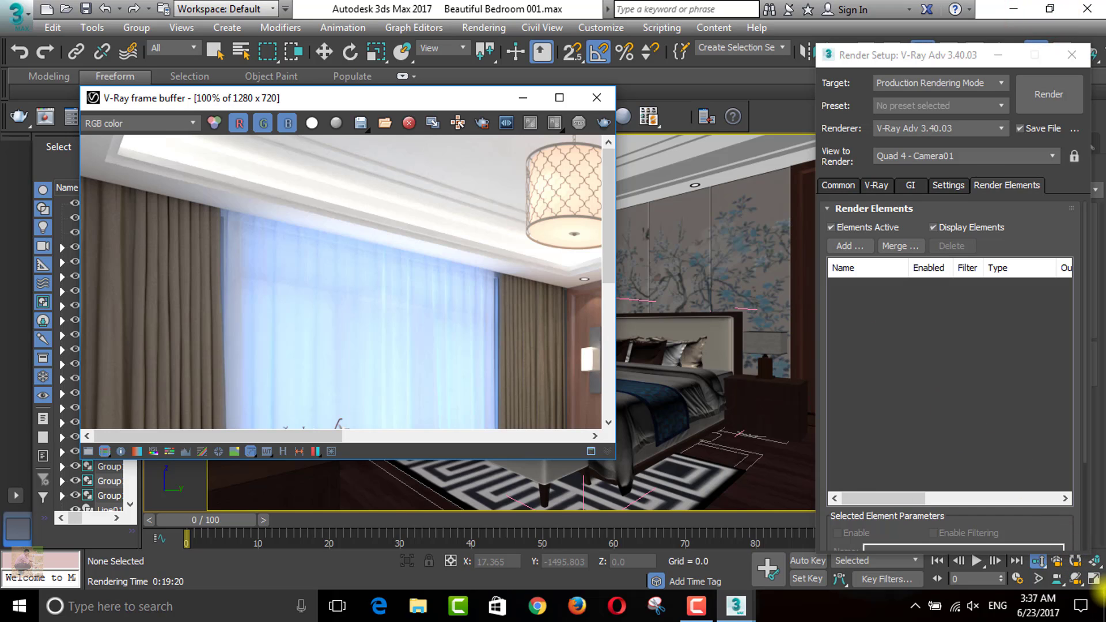
click(1100, 594)
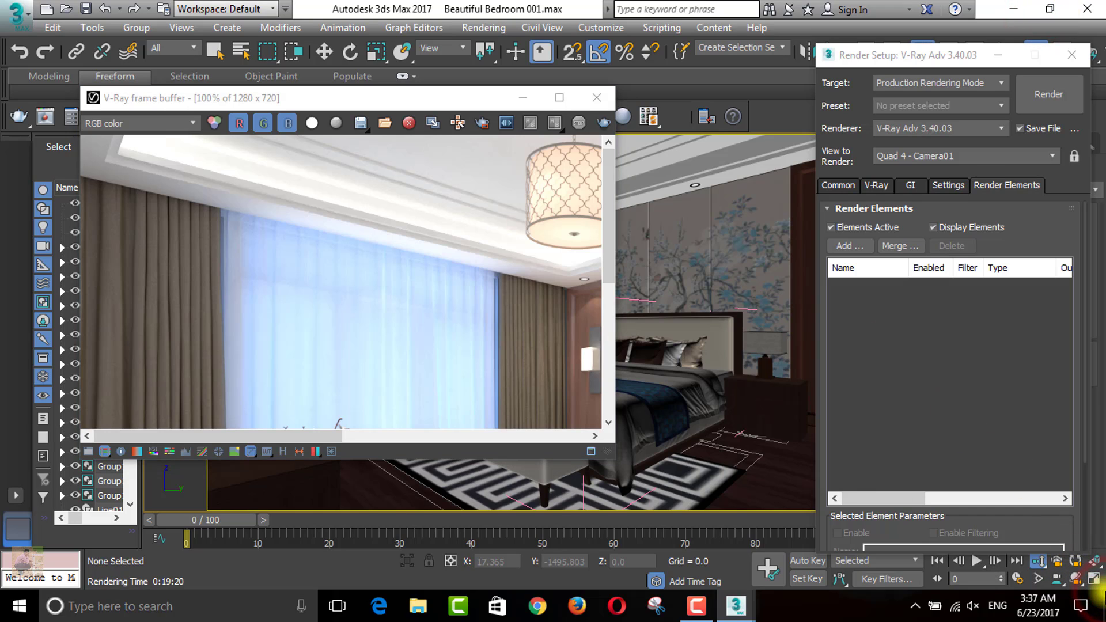
click(1017, 8)
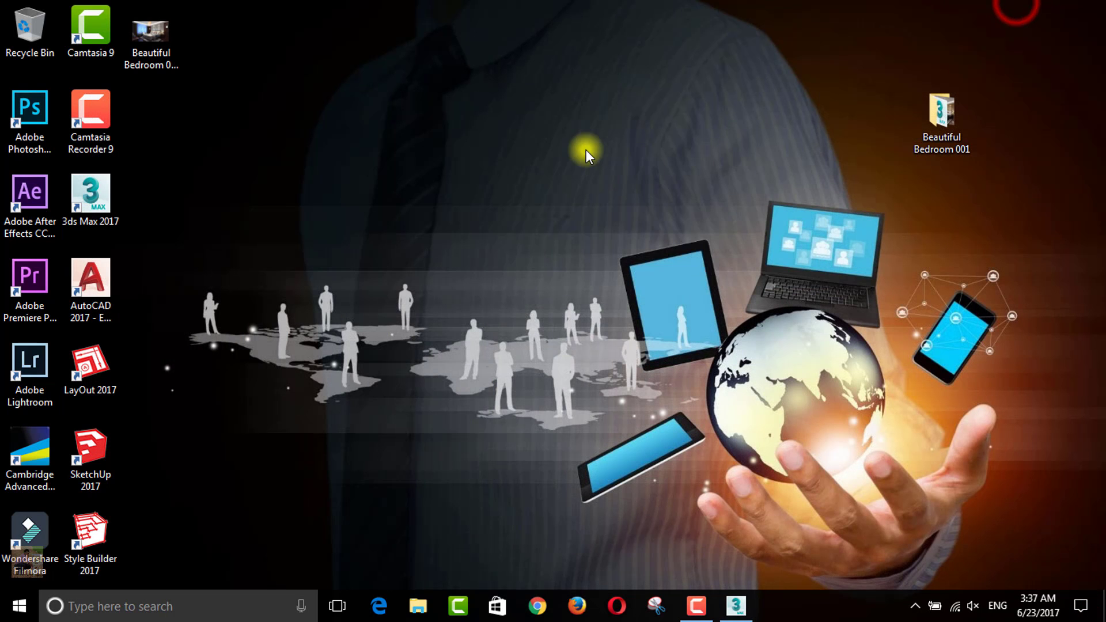
- Refresh the desktop and open 'Beautiful Bedroom 001 Render.png' in Photos
right_click(586, 150)
click(646, 204)
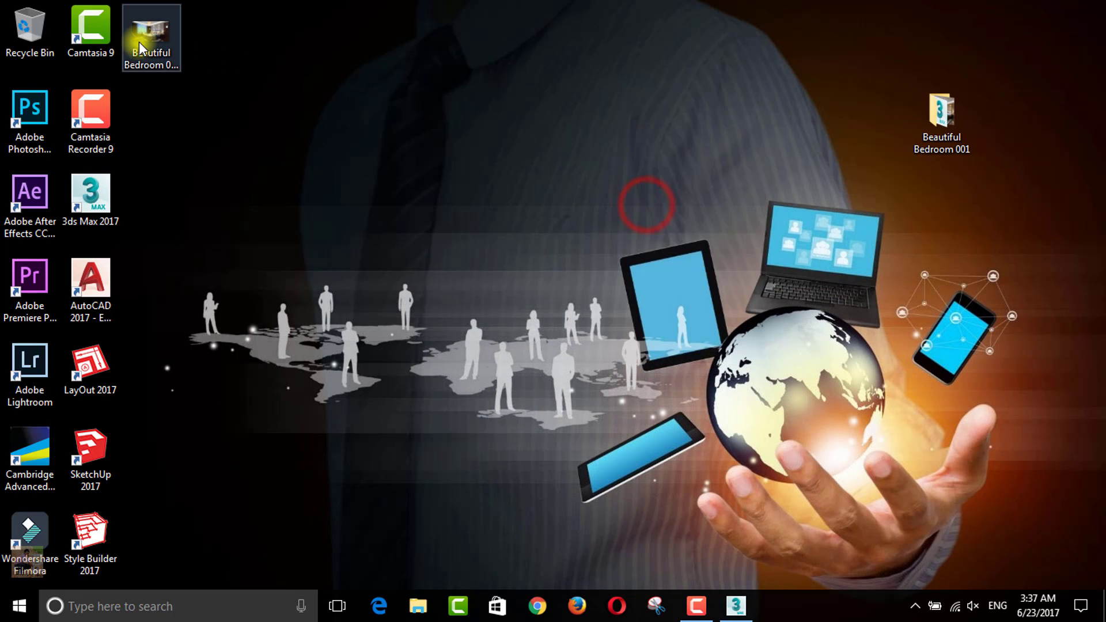
double_click(151, 35)
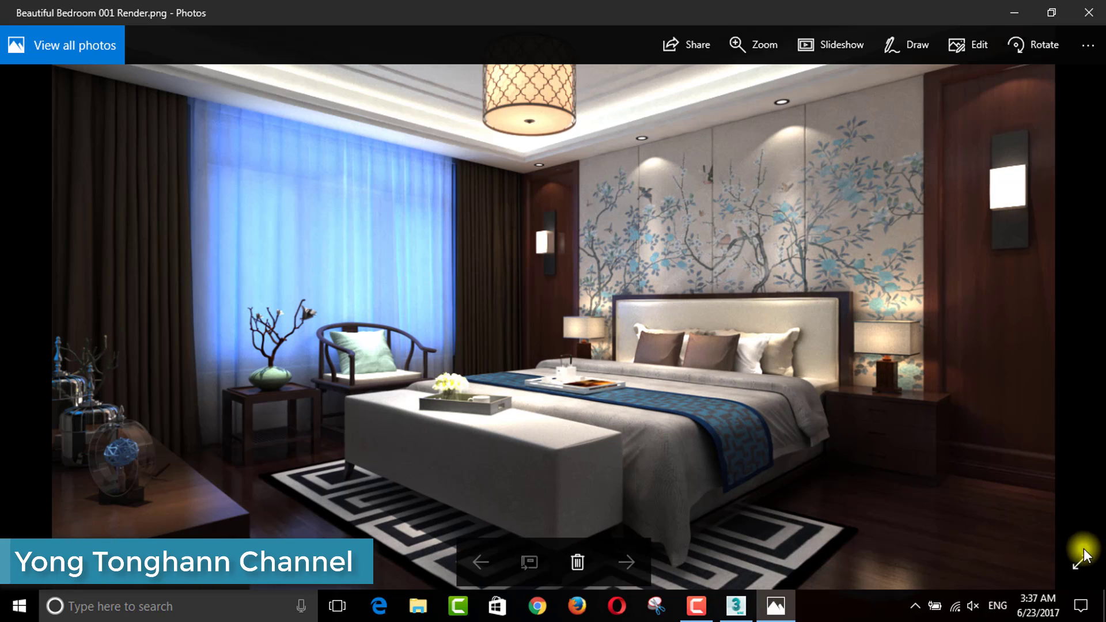
- Show the bedroom render full screen in Photos and raise the screen brightness
click(1083, 552)
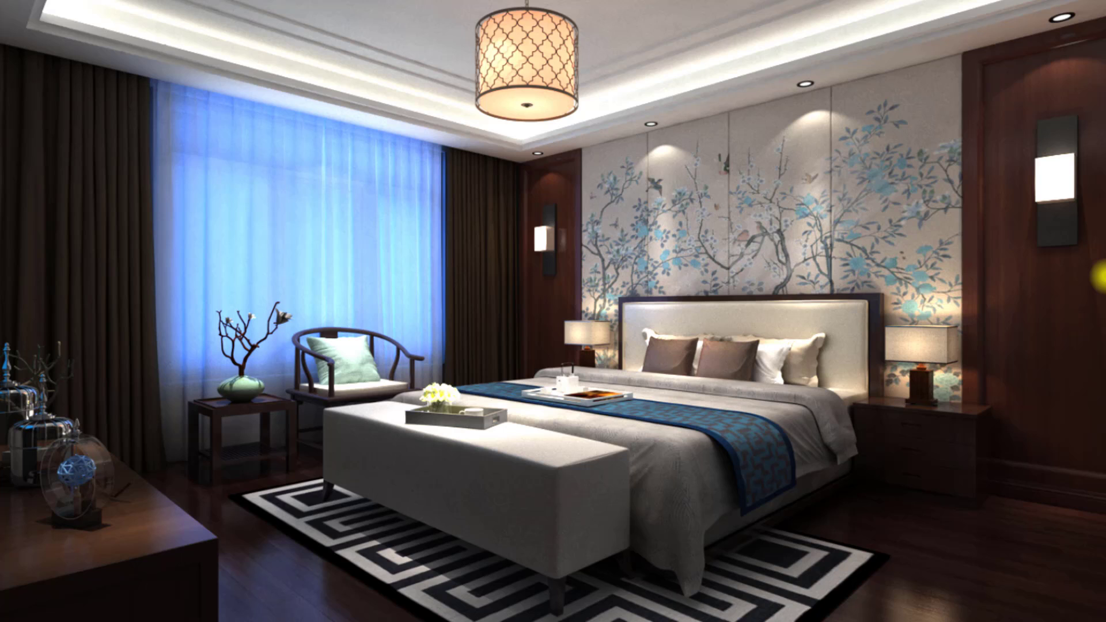
key(XF86MonBrightnessUp)
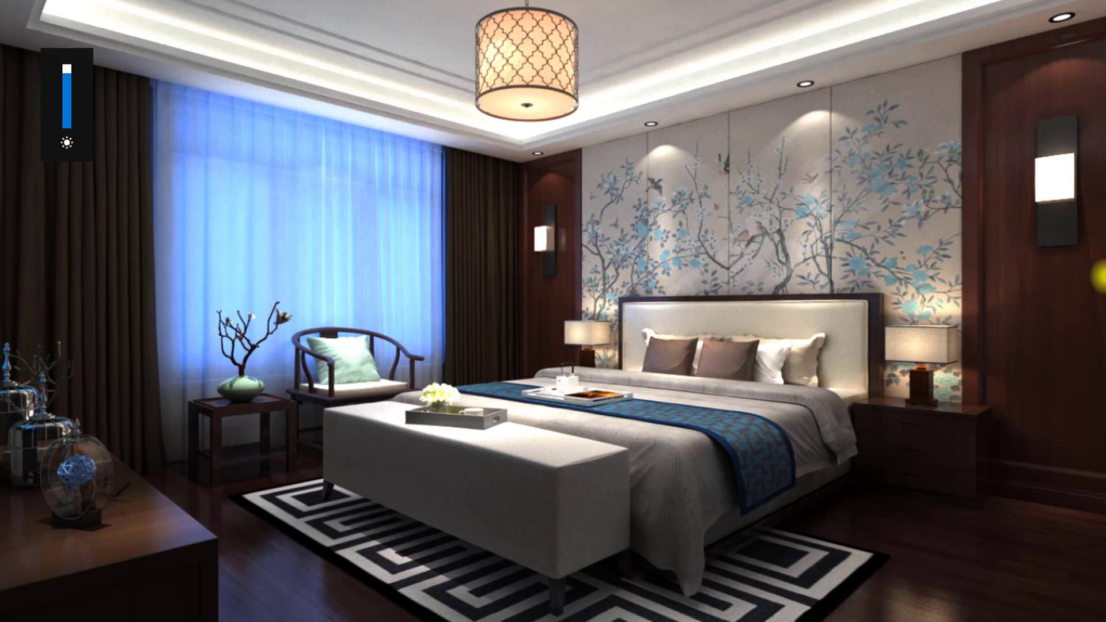